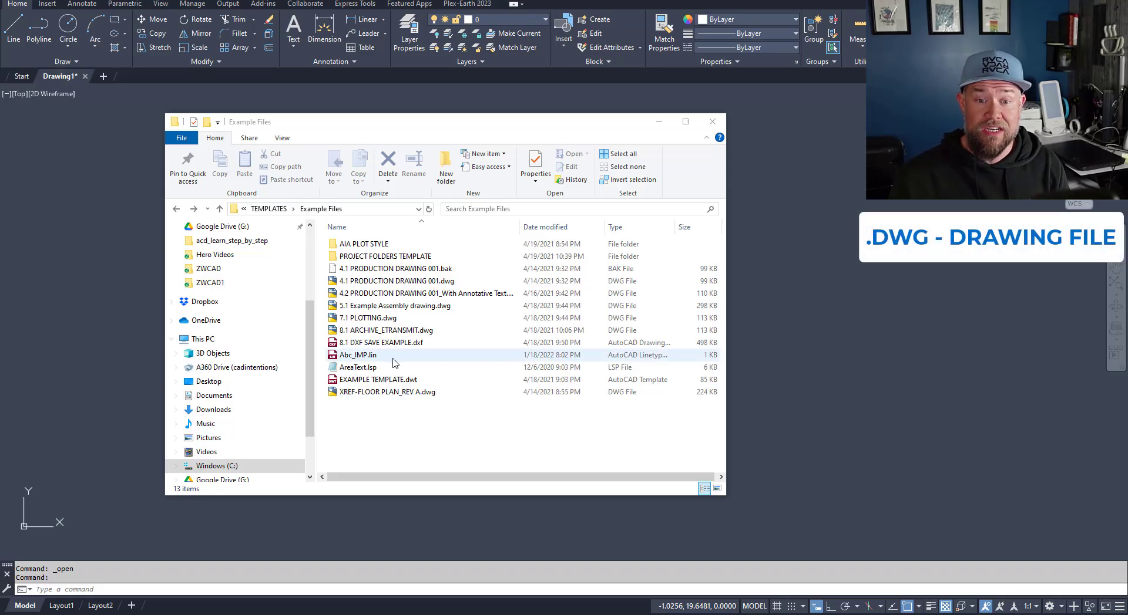
Examine the DWG drawing files in the Example Files folder, from 4.1 PRODUCTION DRAWING 001 to 7.1 PLOTTING.
click(372, 434)
click(414, 283)
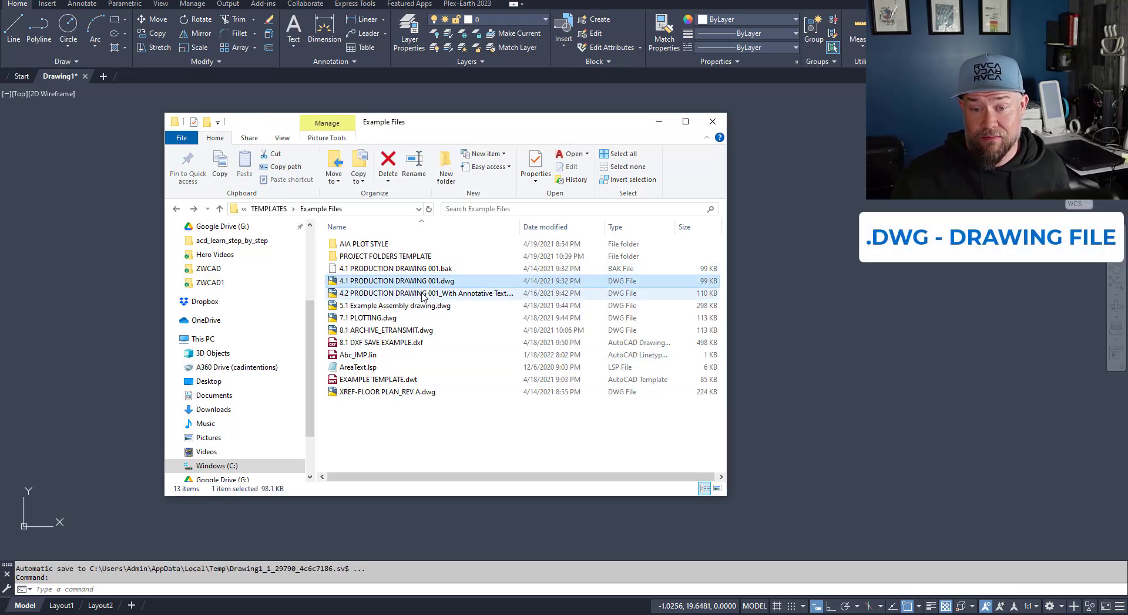
click(405, 294)
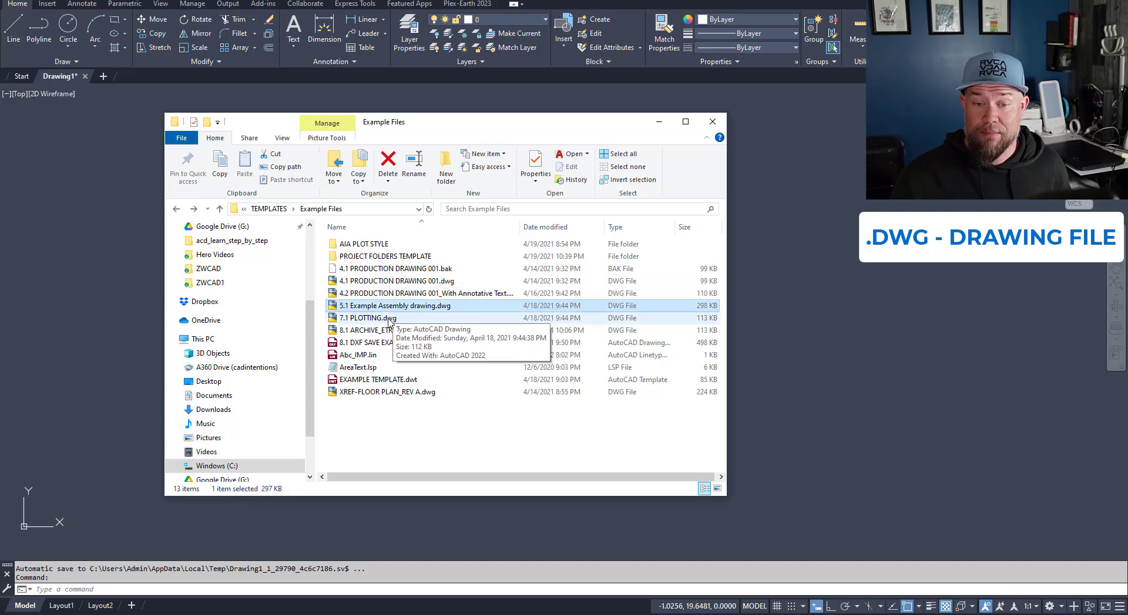
click(388, 319)
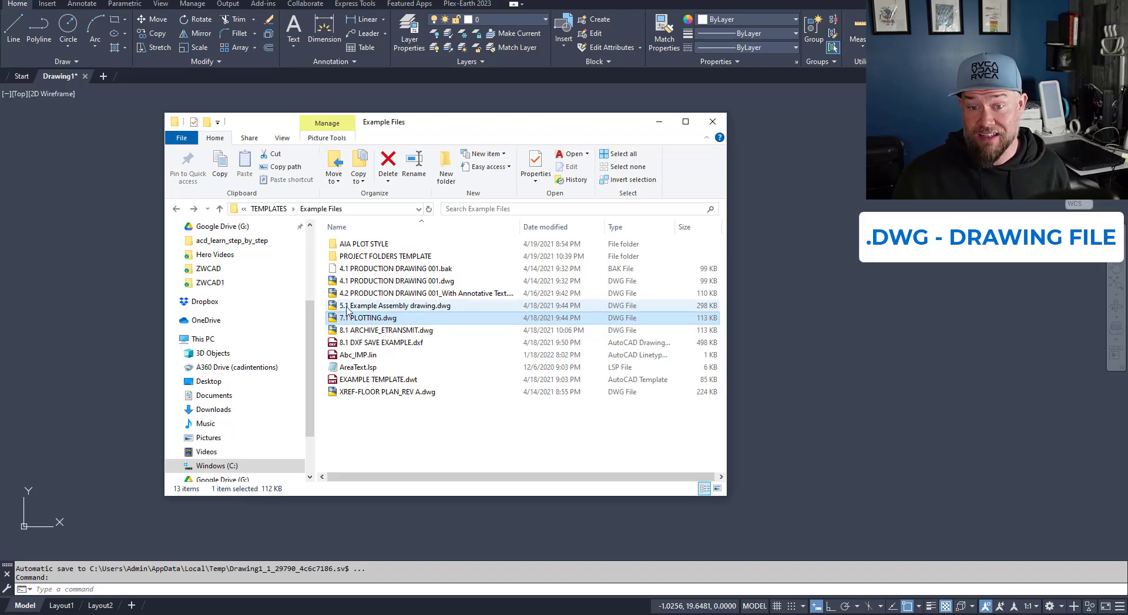
mouse_move(372, 287)
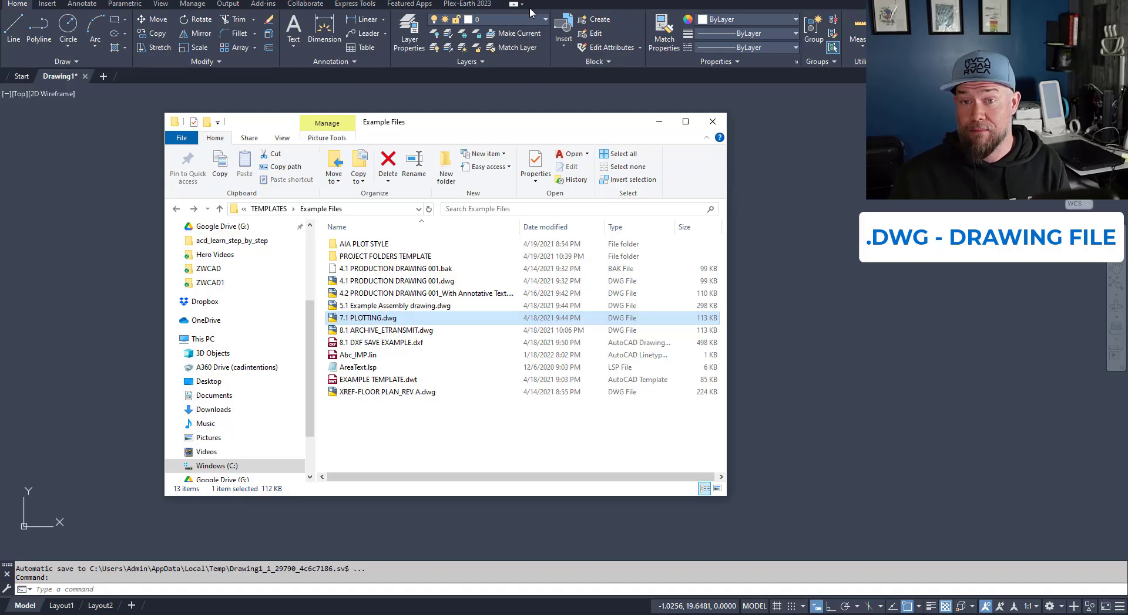
Open 4.1 PRODUCTION DRAWING 001.dwg from the Example Files folder in AutoCAD and dismiss the proxy information notice.
drag(500, 127, 425, 120)
click(326, 276)
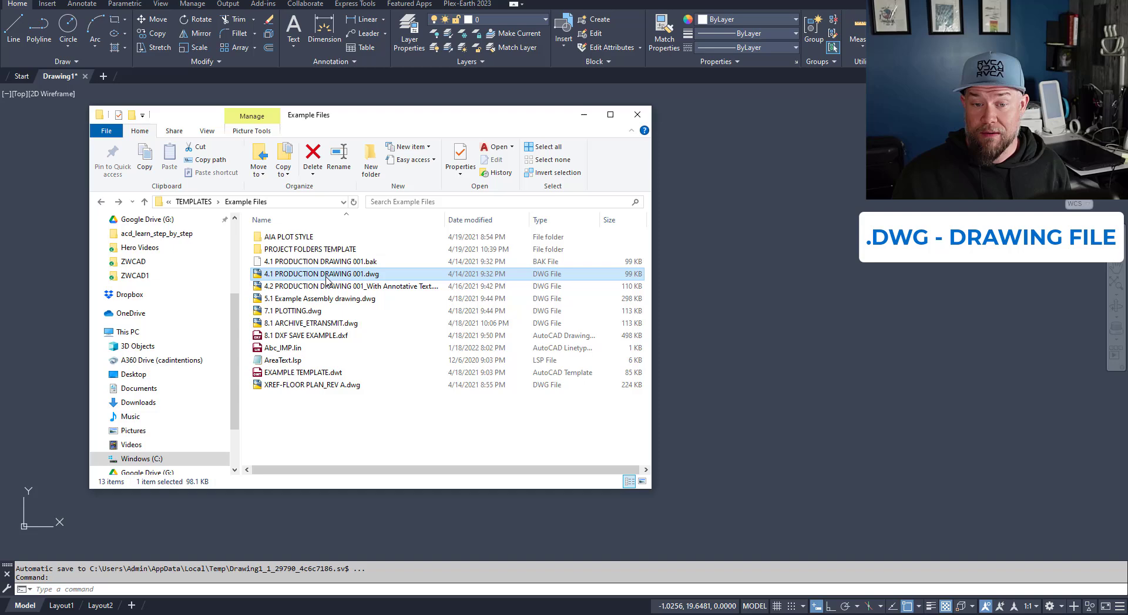
mouse_move(326, 280)
mouse_down()
mouse_move(453, 126)
mouse_move(504, 4)
mouse_up()
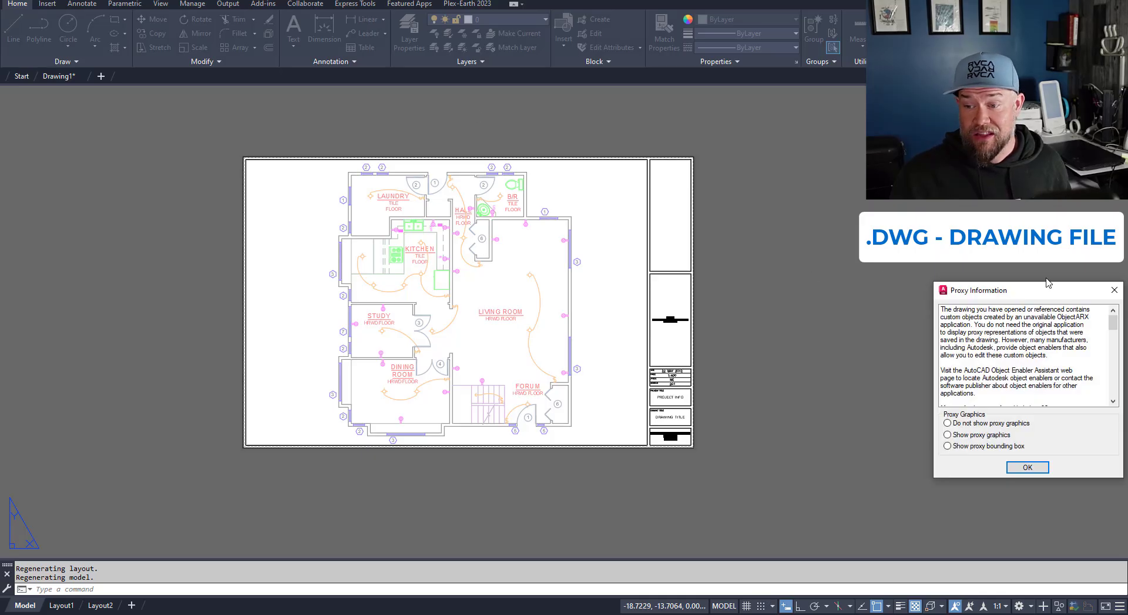
click(1114, 291)
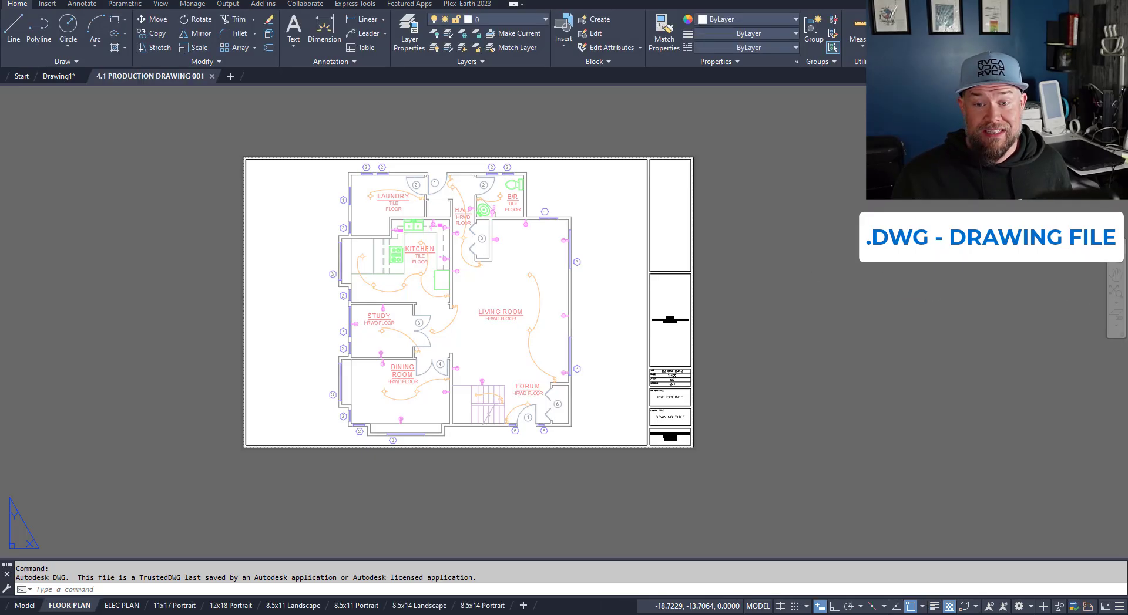
Switch the FLOOR PLAN layout from the active viewport's model space to paper space.
double_click(844, 344)
middle_drag(537, 335, 579, 327)
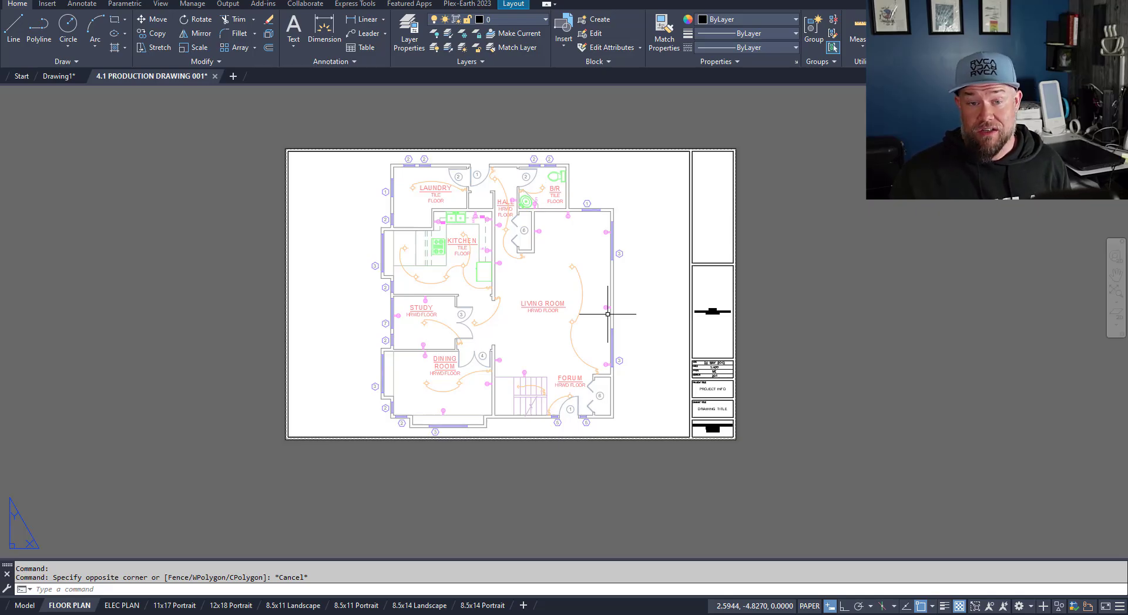
key(Escape)
click(211, 215)
key(Escape)
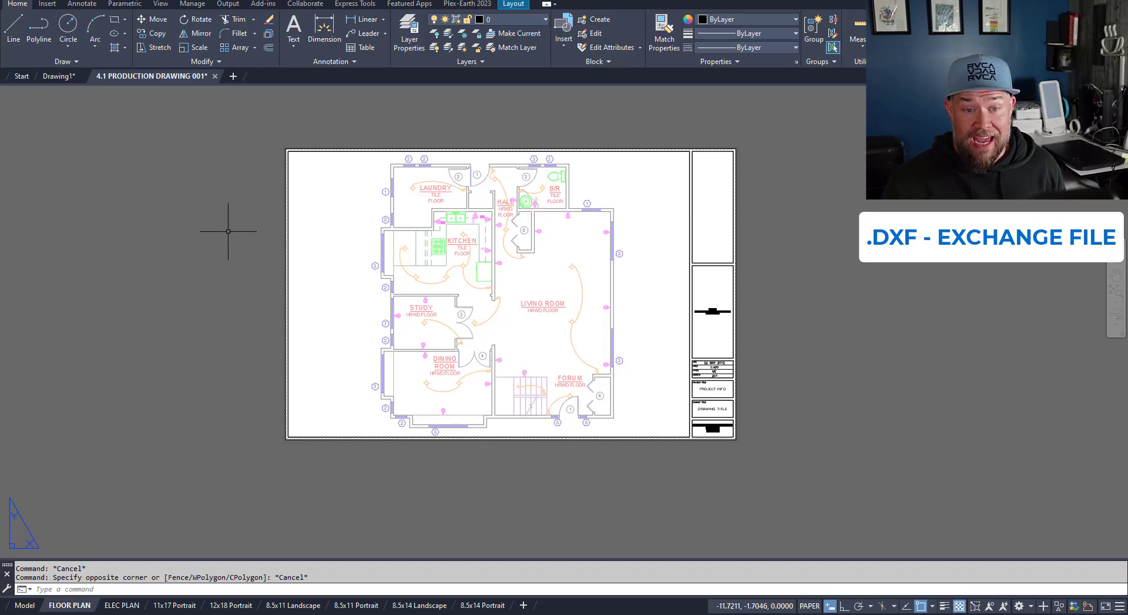
click(203, 236)
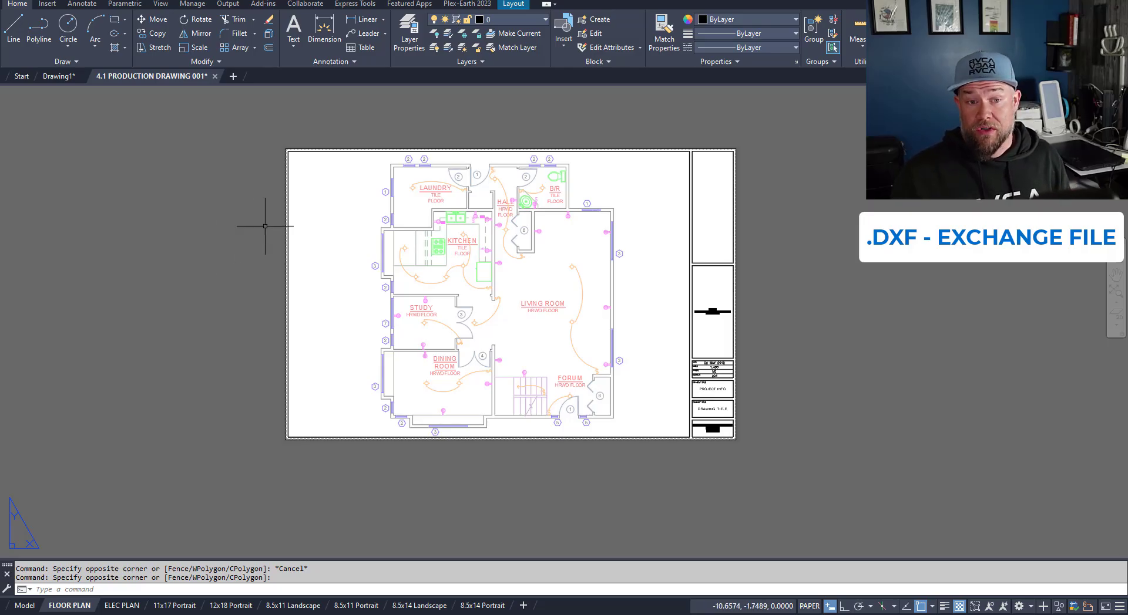
click(235, 211)
click(235, 210)
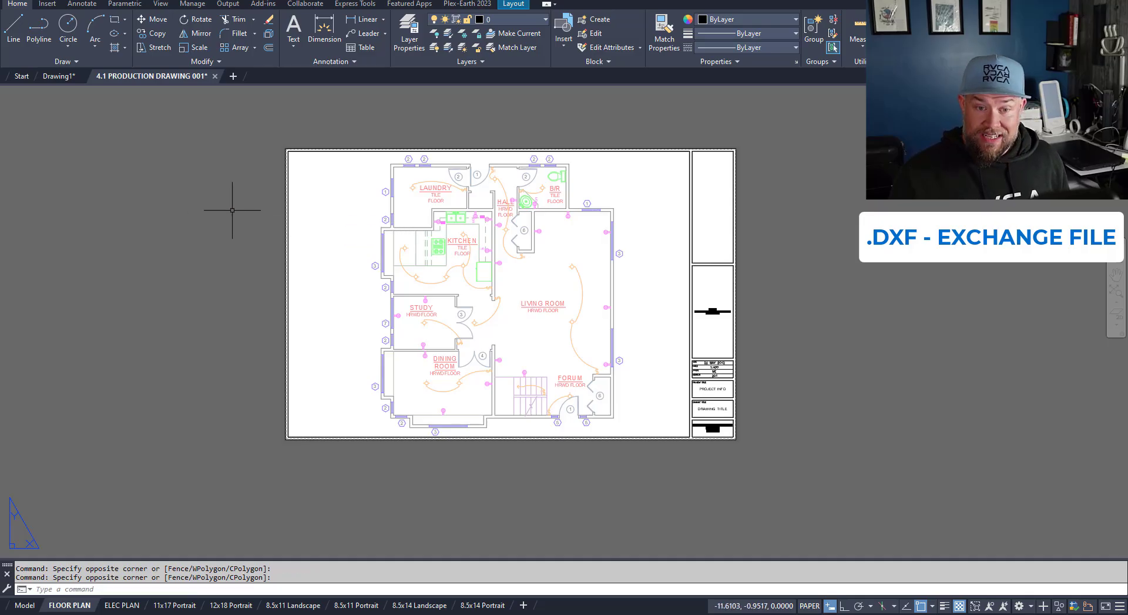
Review the file formats offered when saving the production drawing under another type, including AutoCAD 2018 DXF, without saving.
text(saveas)
key(Return)
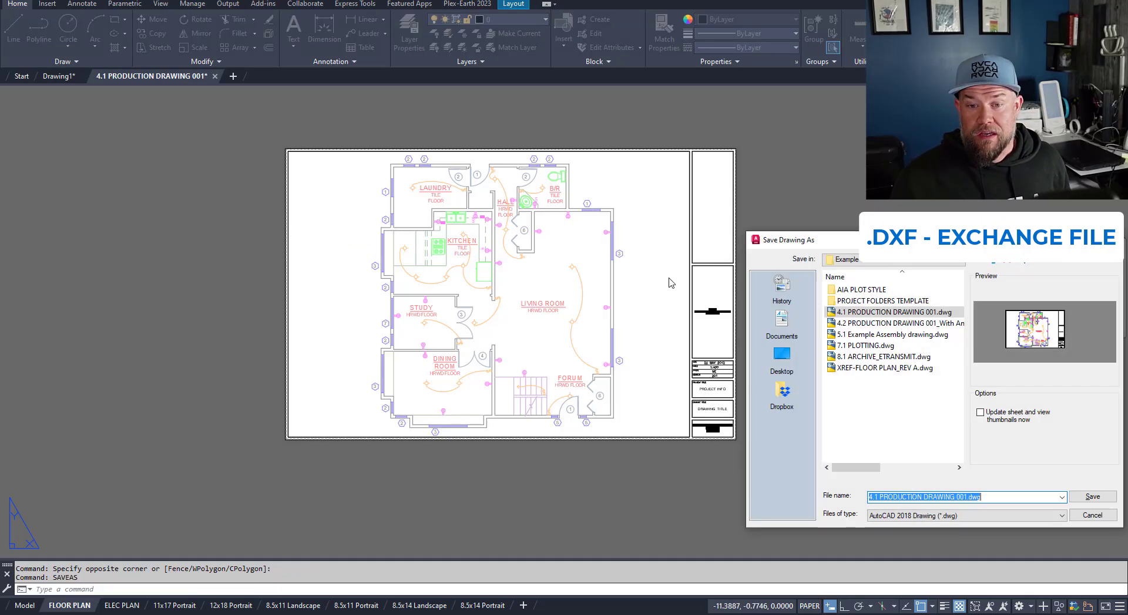
click(927, 516)
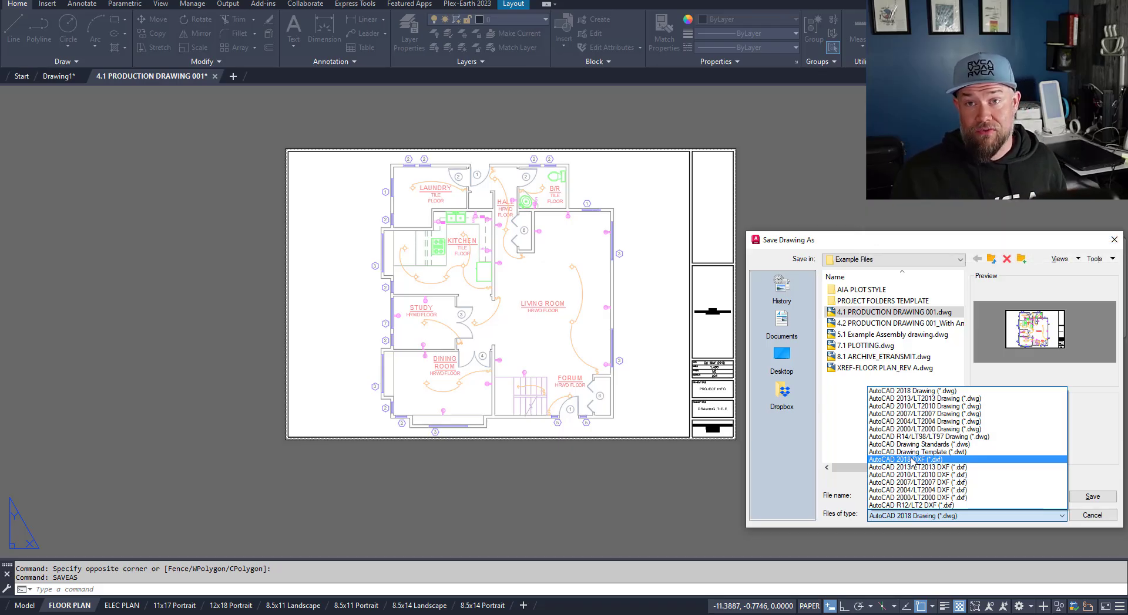
click(880, 233)
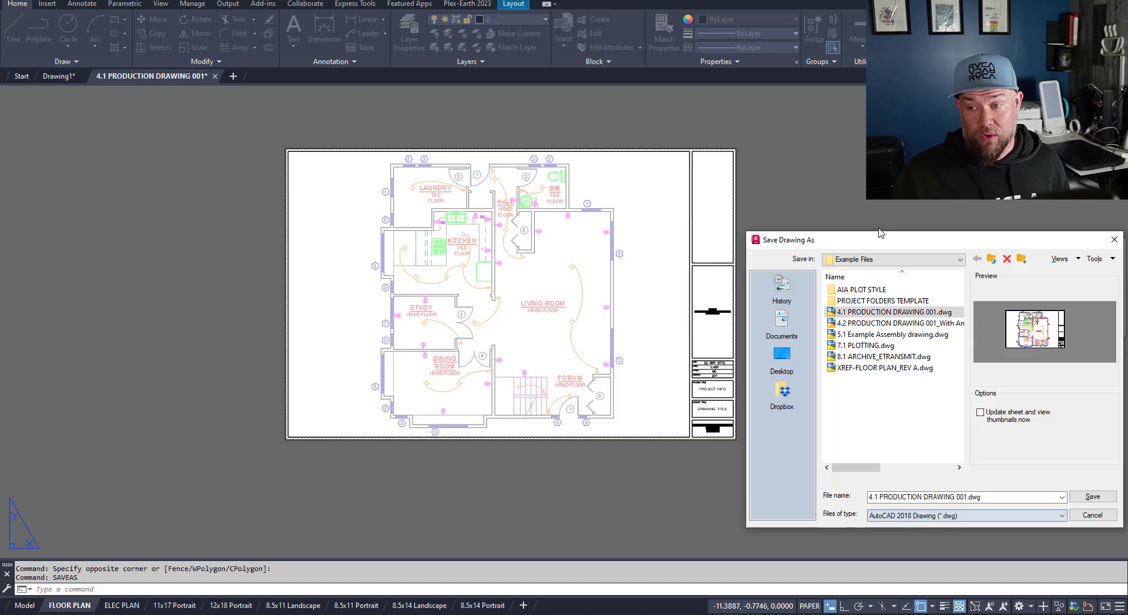
drag(866, 241, 320, 132)
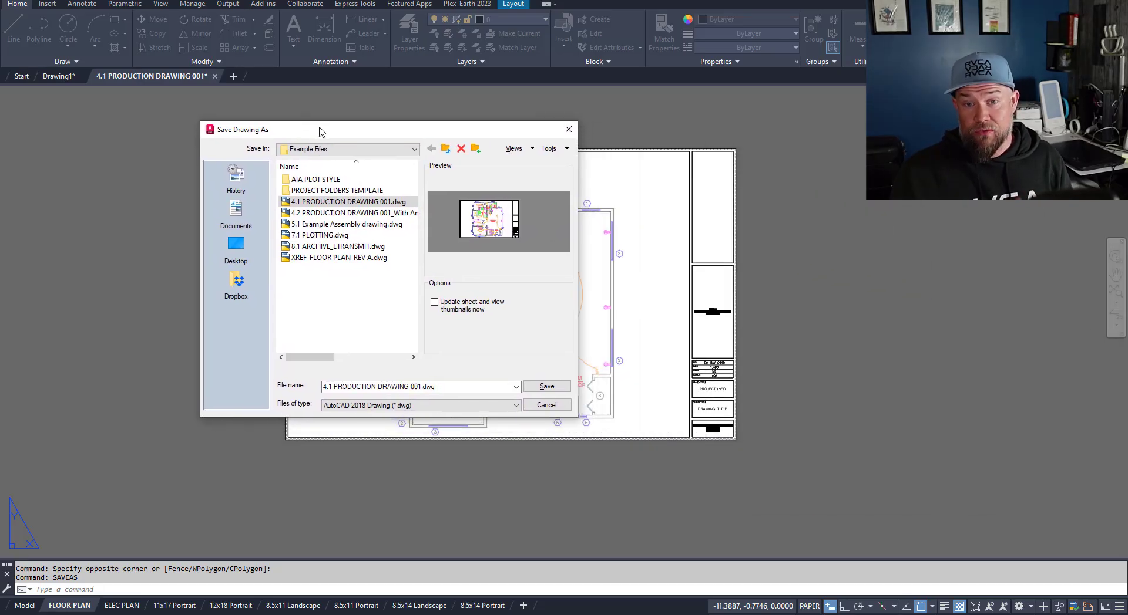
key(Escape)
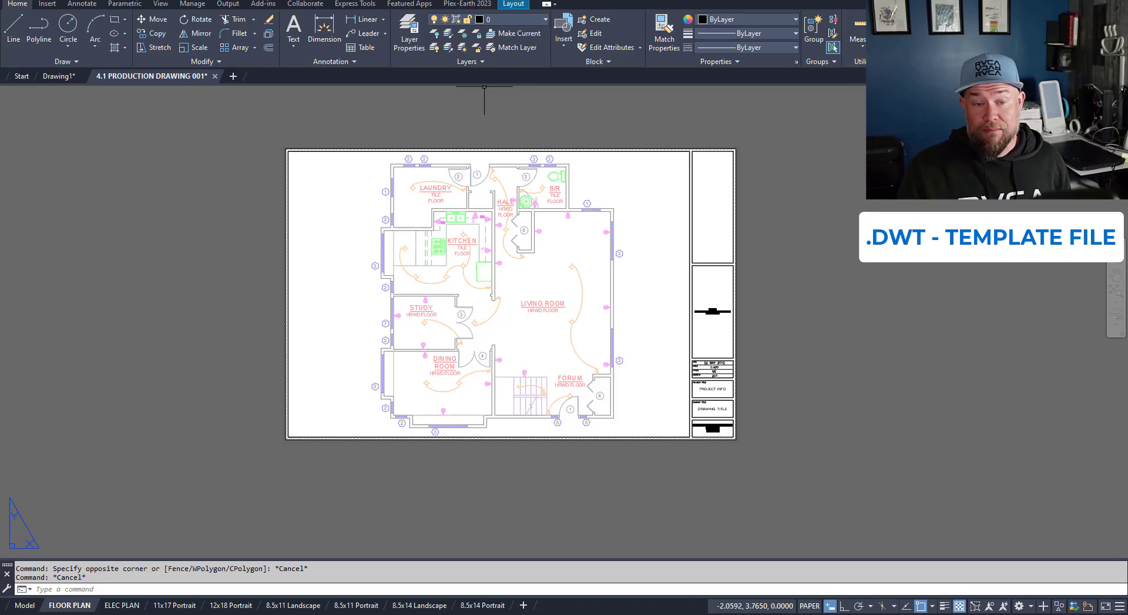
Create a new drawing from the Side Boxes_met.dwt template.
key(ctrl+n)
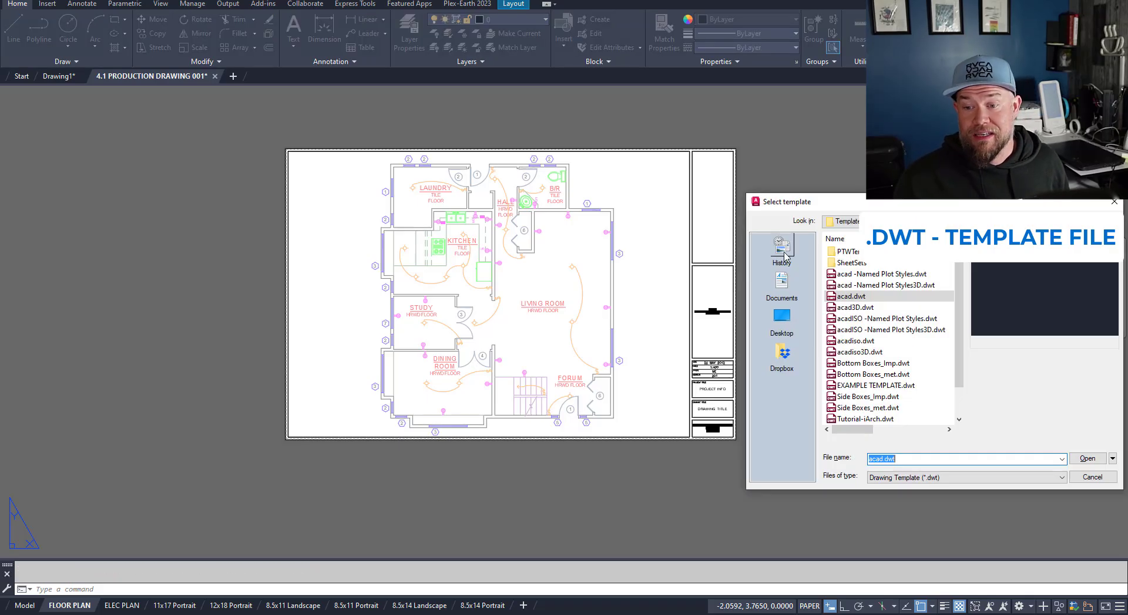
click(575, 392)
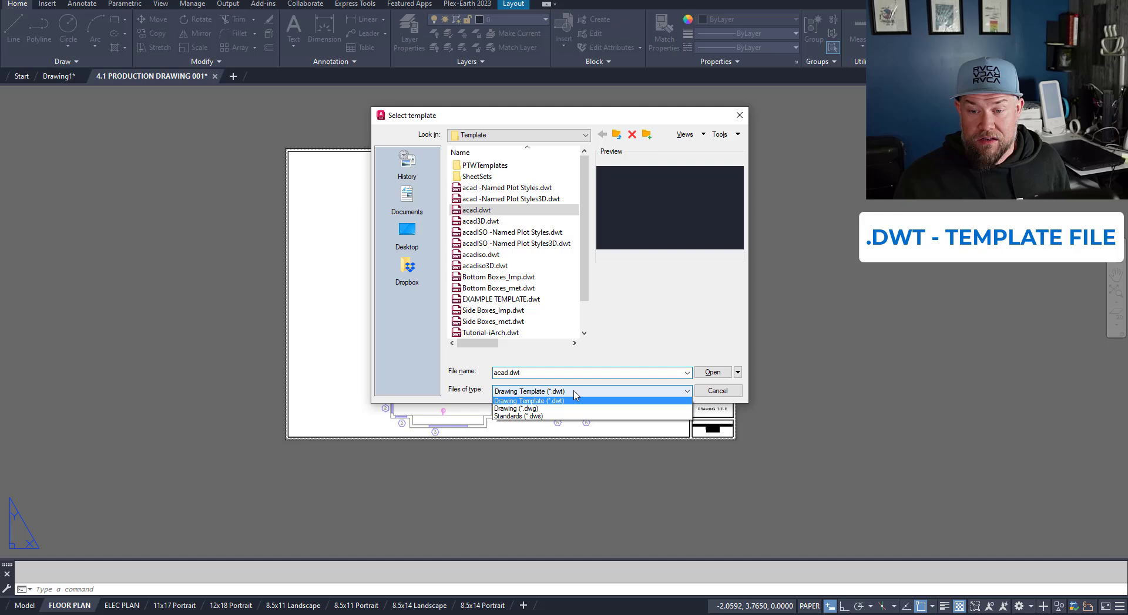
click(514, 272)
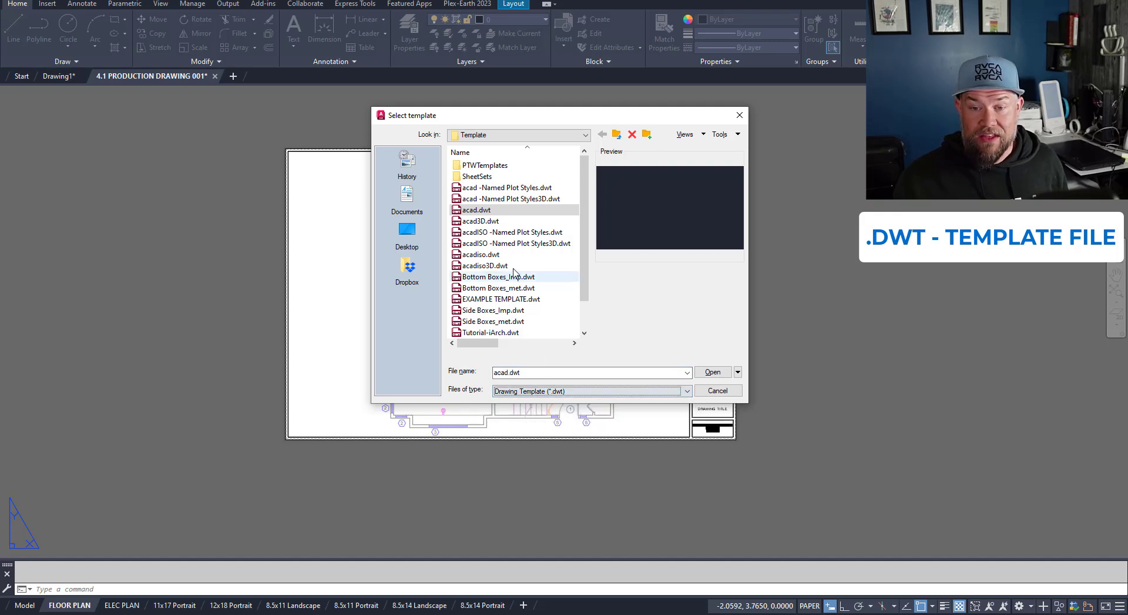
click(514, 232)
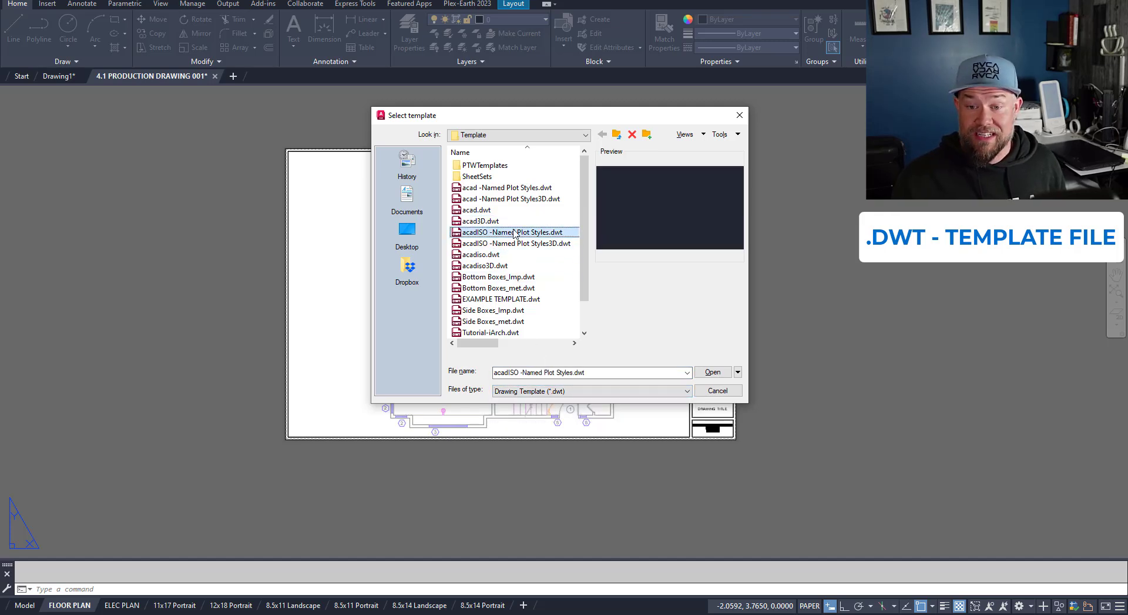
scroll(505, 233, down, 1)
click(495, 233)
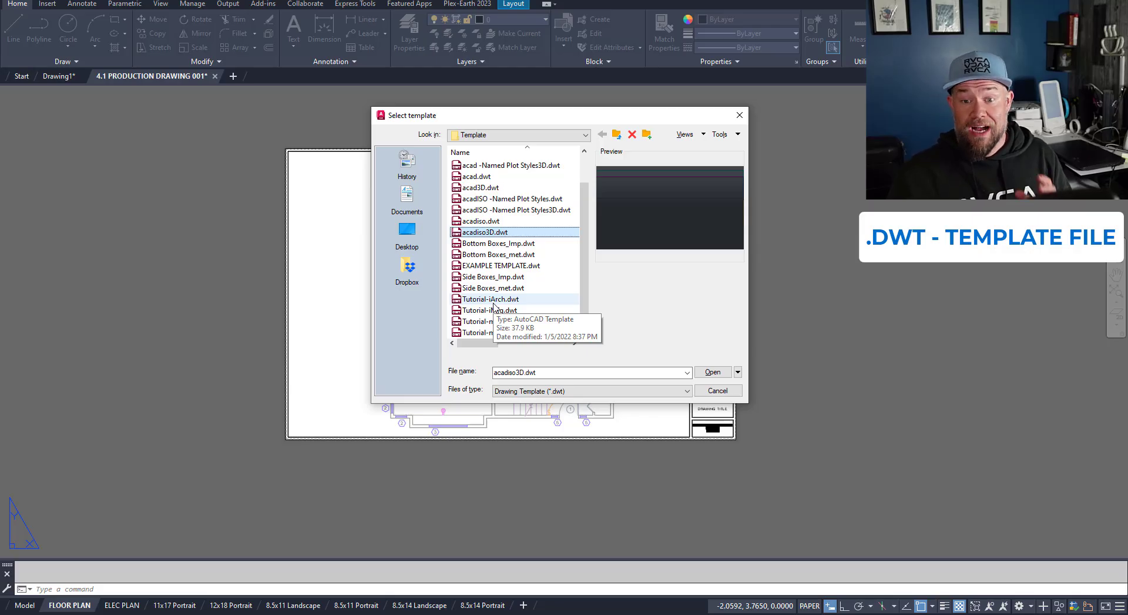
click(494, 289)
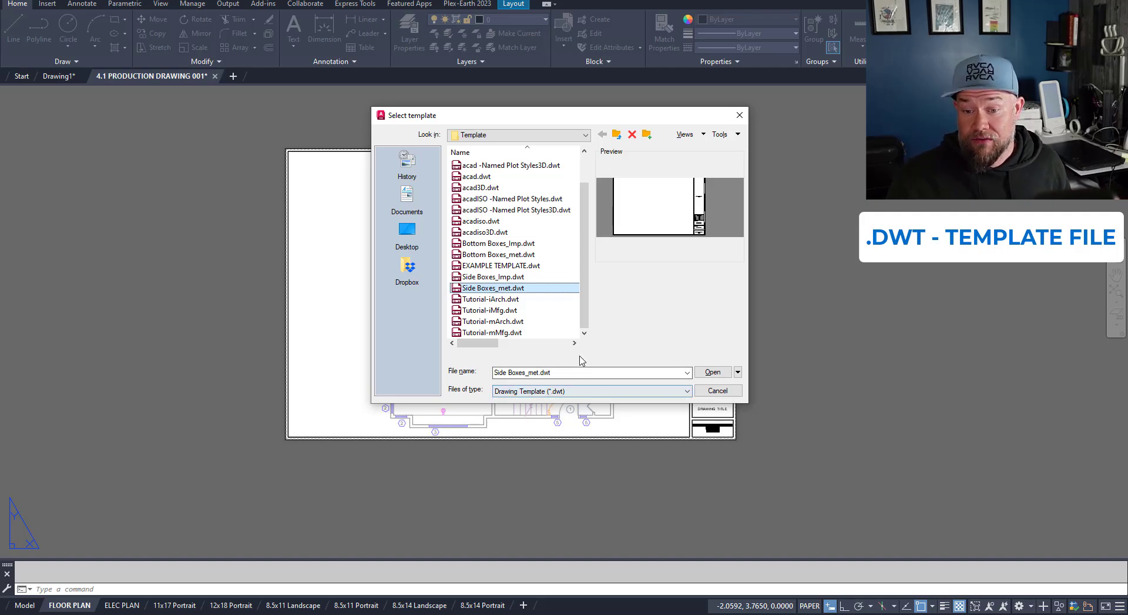
click(712, 372)
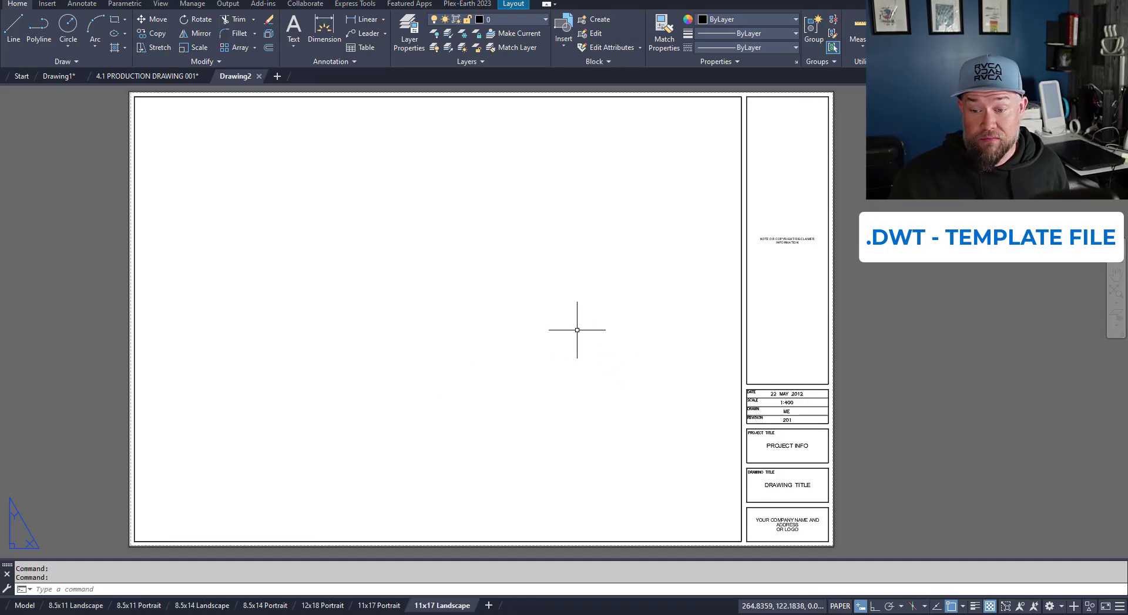
middle_drag(572, 323, 599, 312)
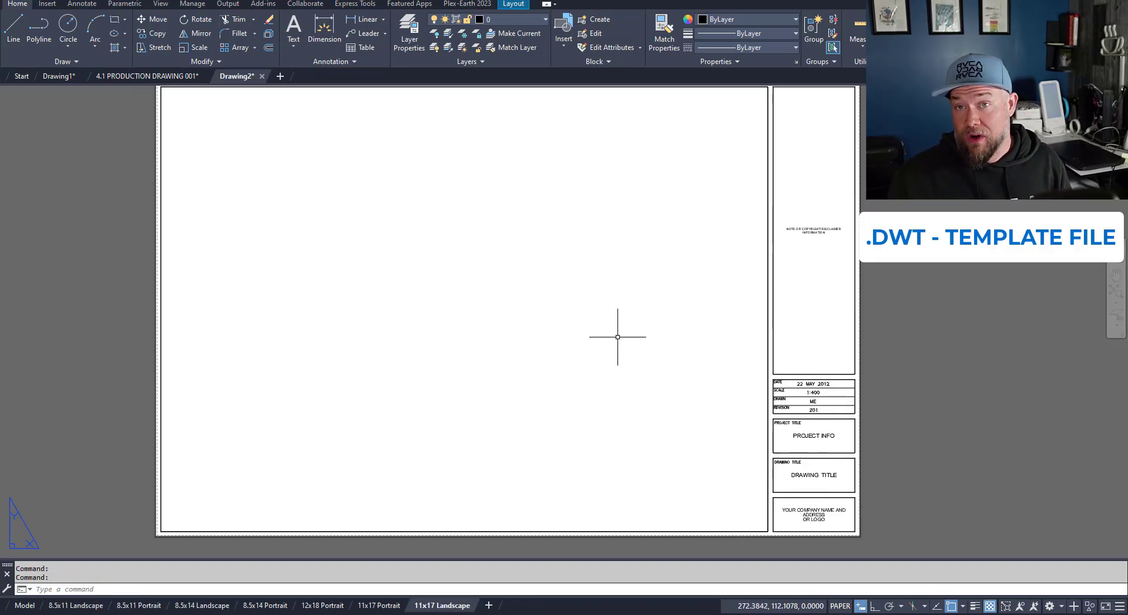
middle_drag(627, 347, 665, 321)
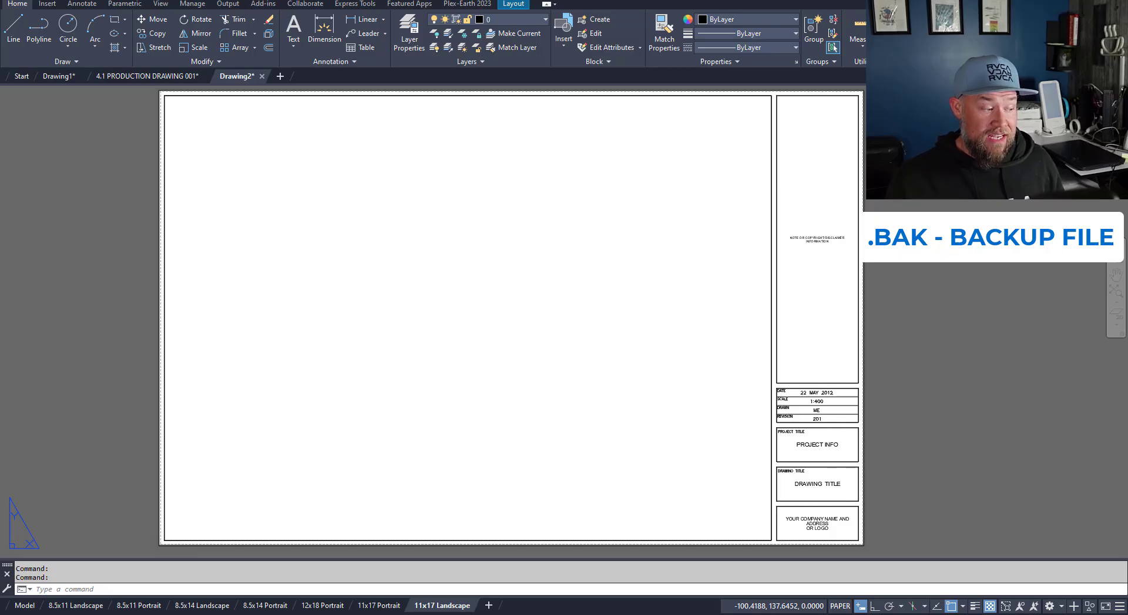
Switch to File Explorer and compare the BAK and DWG files of 4.1 PRODUCTION DRAWING 001 in the Example Files folder.
key(alt+Tab)
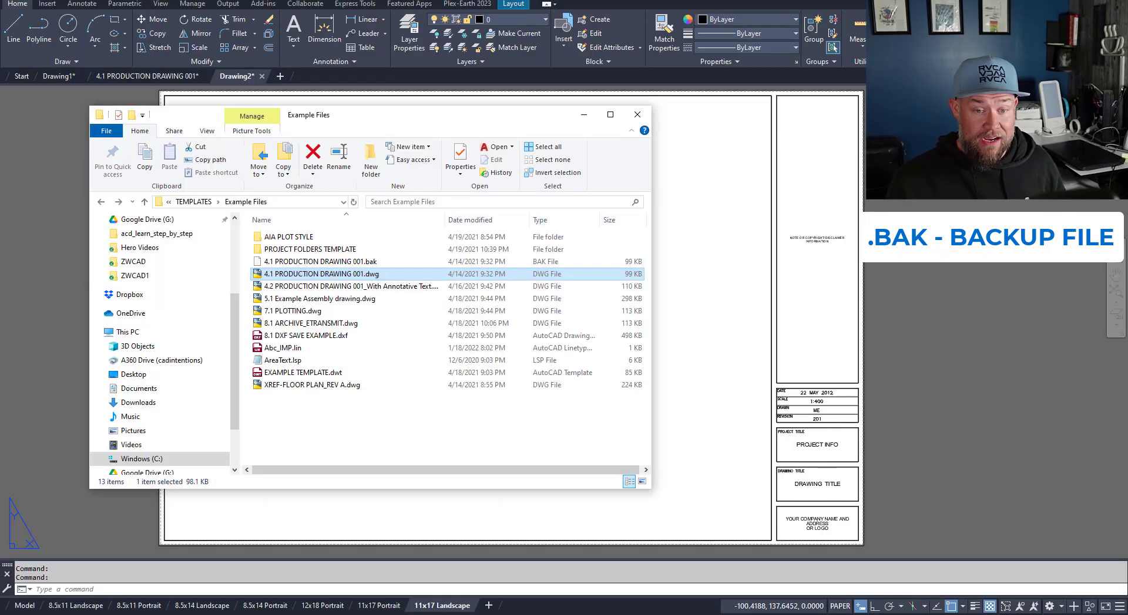
click(297, 428)
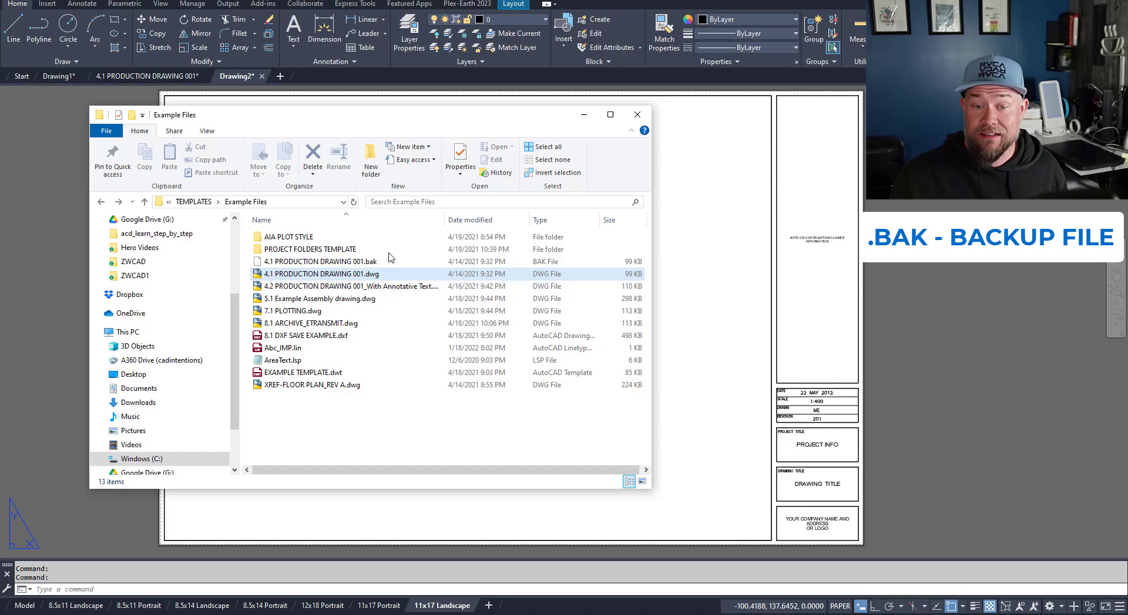
click(376, 274)
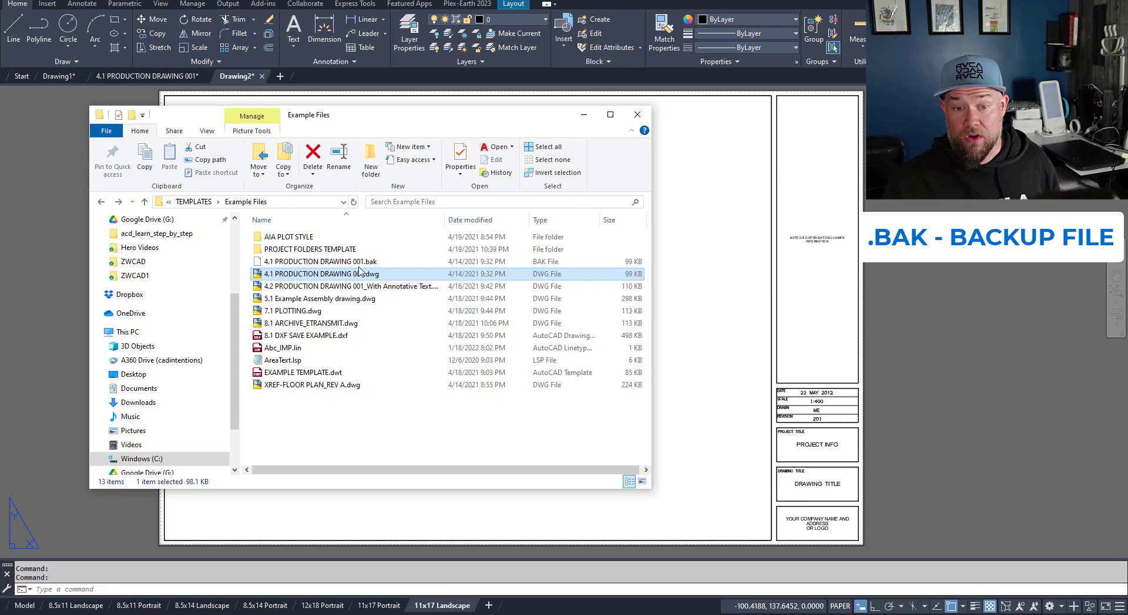
click(359, 263)
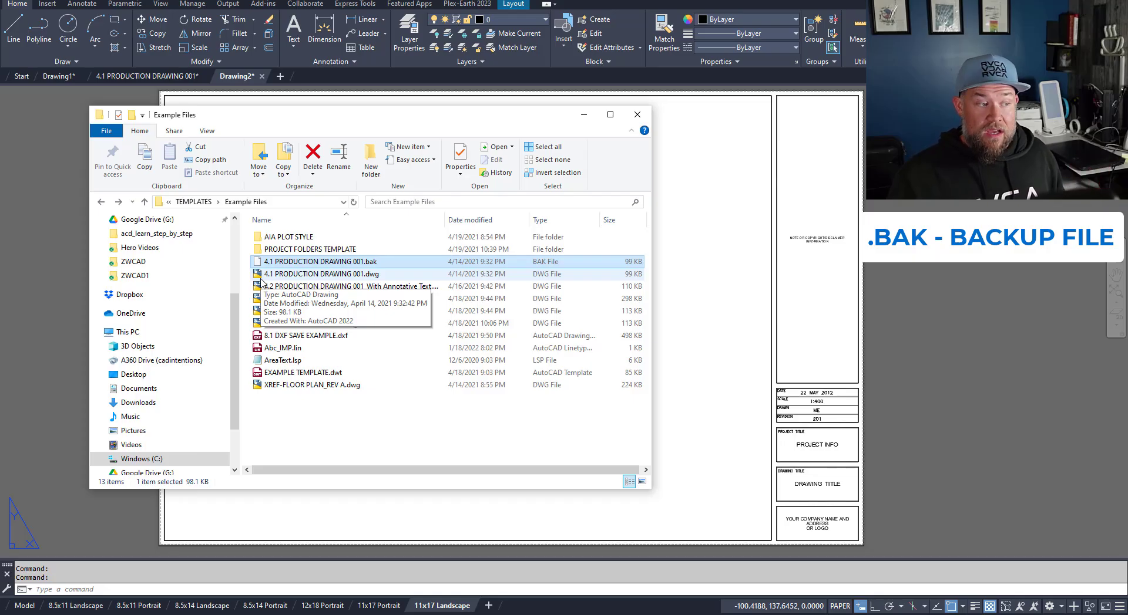
click(389, 400)
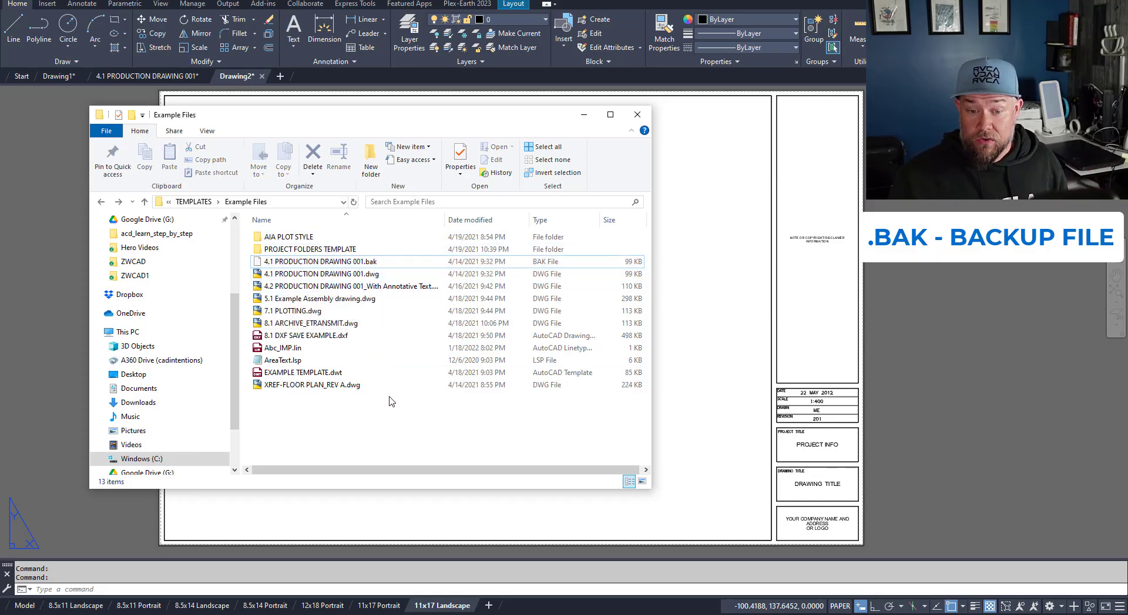
Try changing the extension of the backup file 4.1 PRODUCTION DRAWING 001.bak to dwg.
click(376, 264)
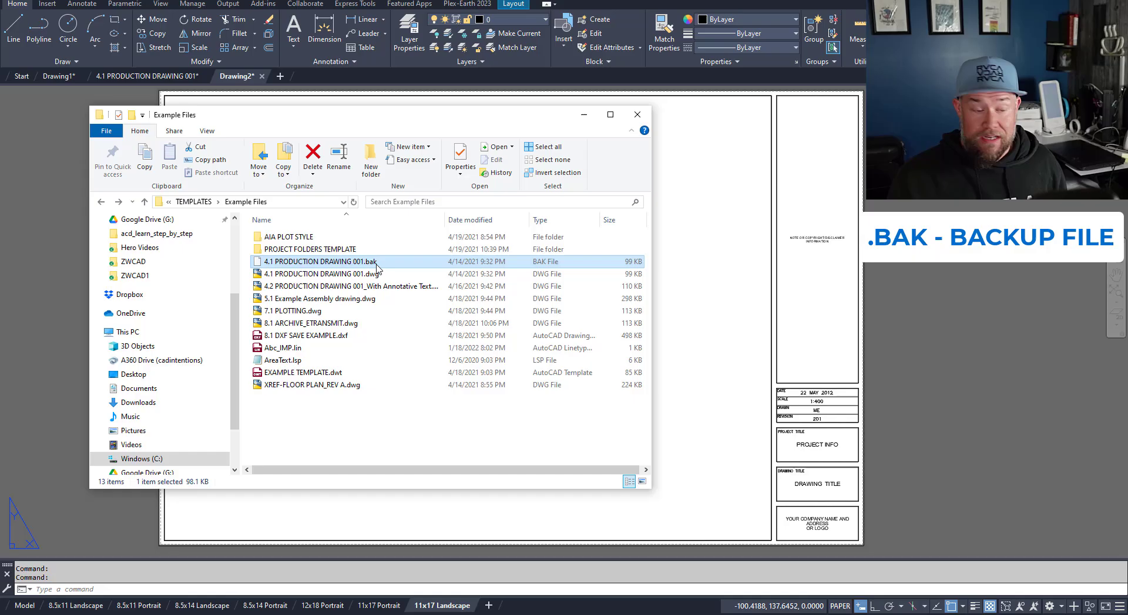
click(376, 264)
double_click(370, 262)
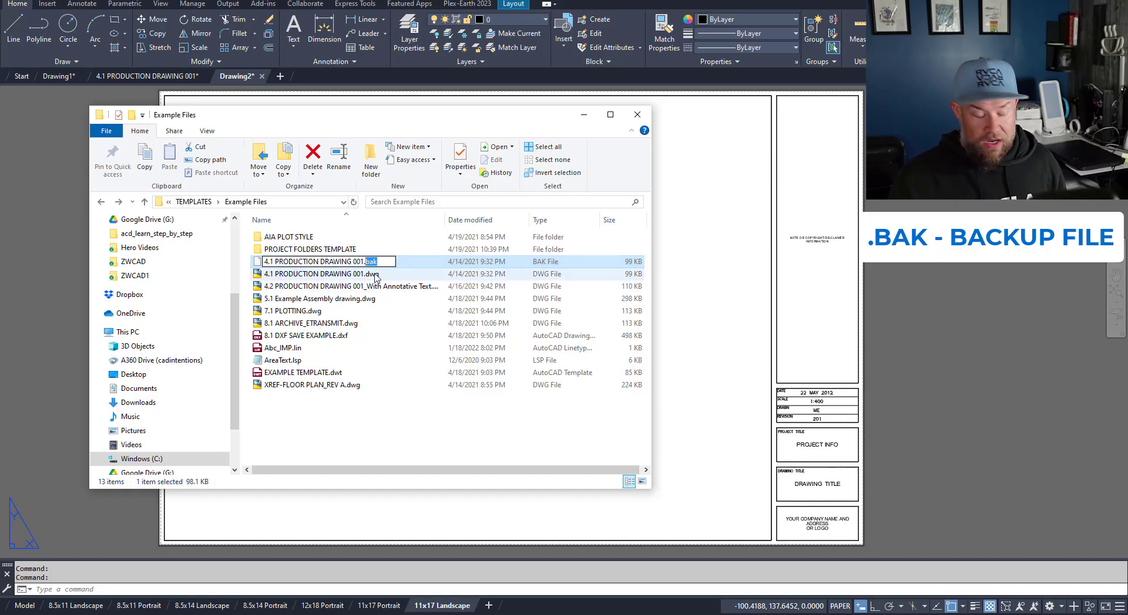
text(dwg)
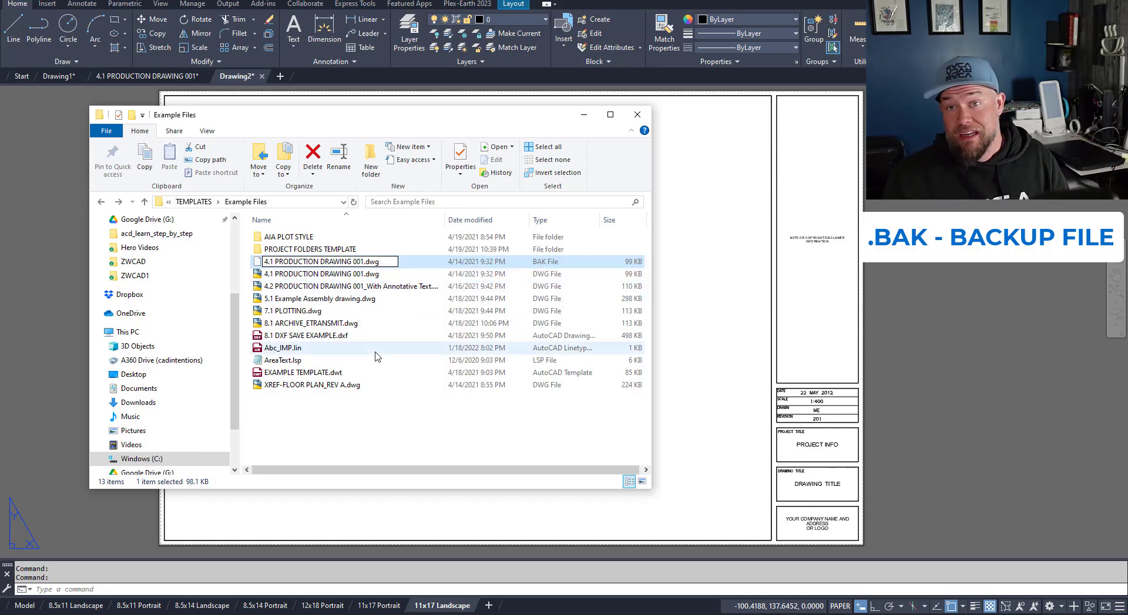
key(Escape)
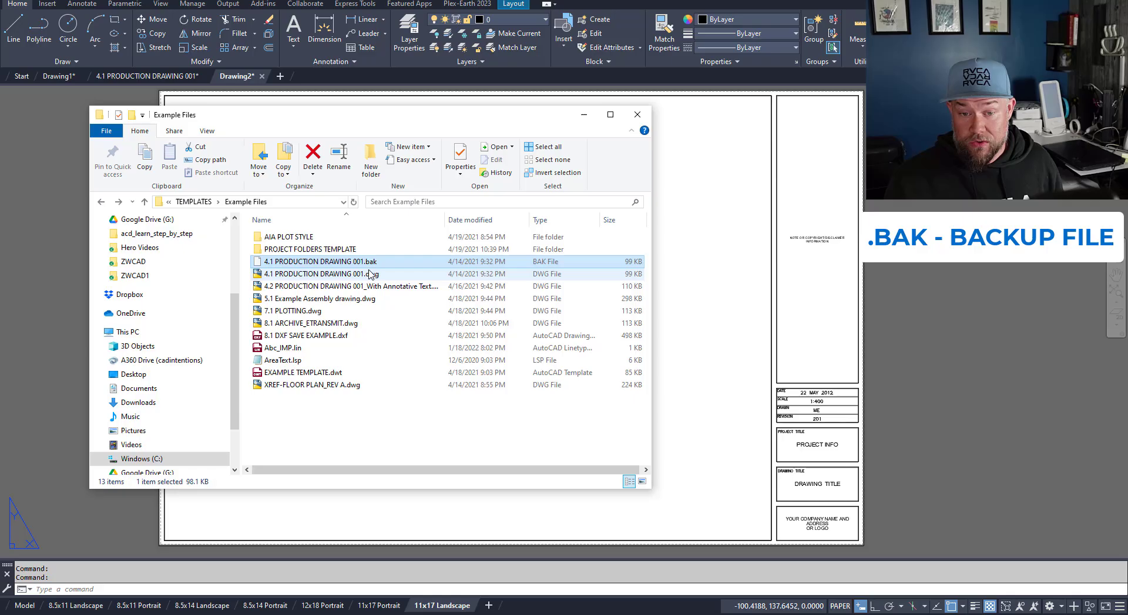
click(344, 425)
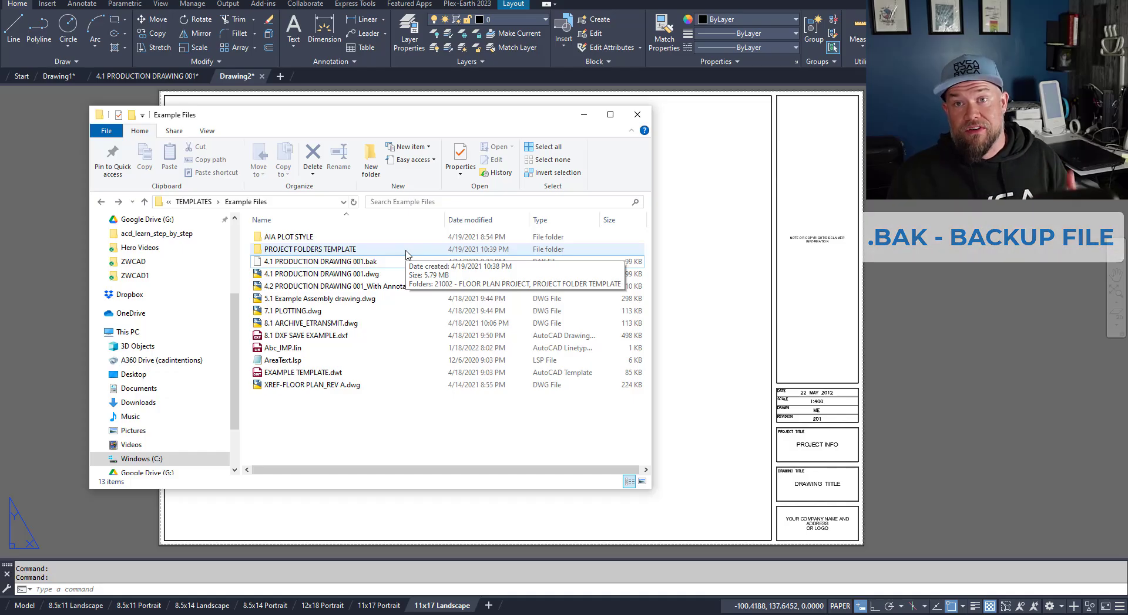
Switch back to AutoCAD and check the automatic save interval among the file safety precautions in the Options.
key(alt+Tab)
key(Escape)
key(Escape)
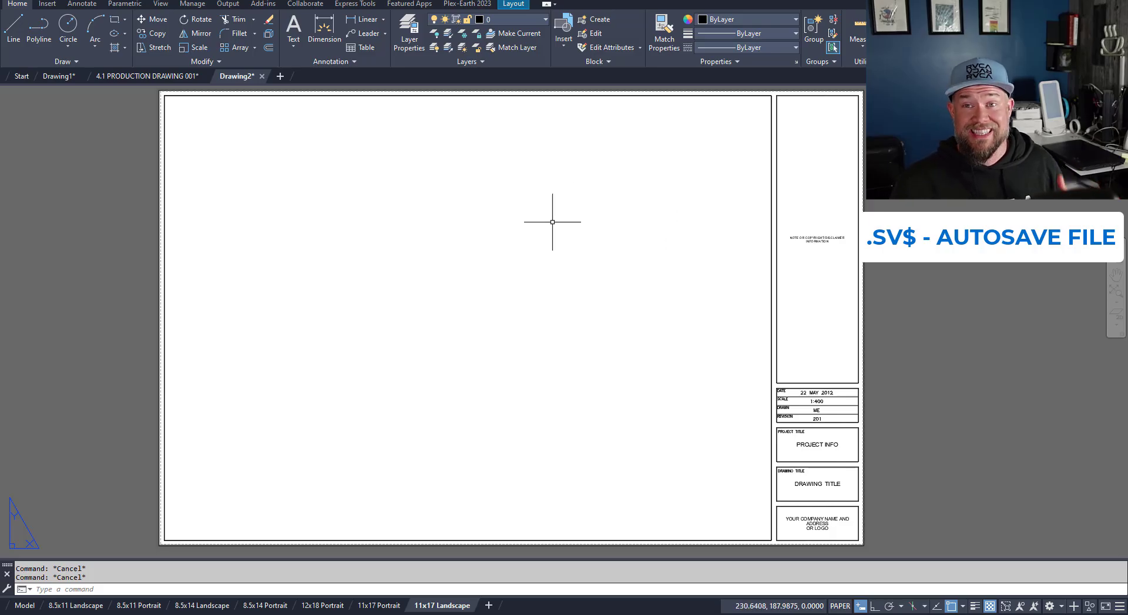
text(option)
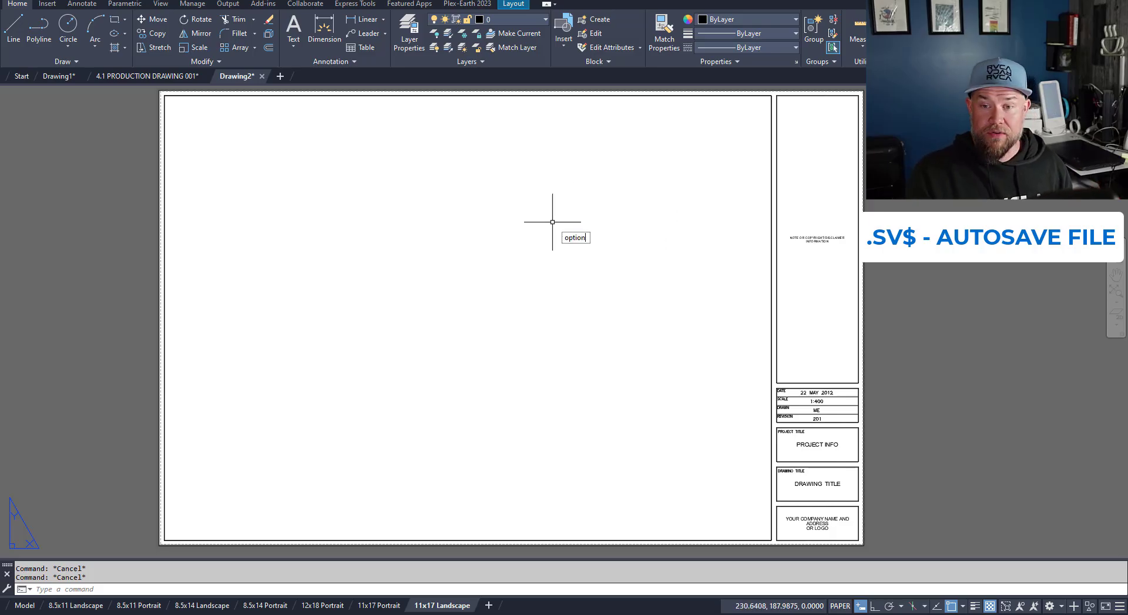
key(Return)
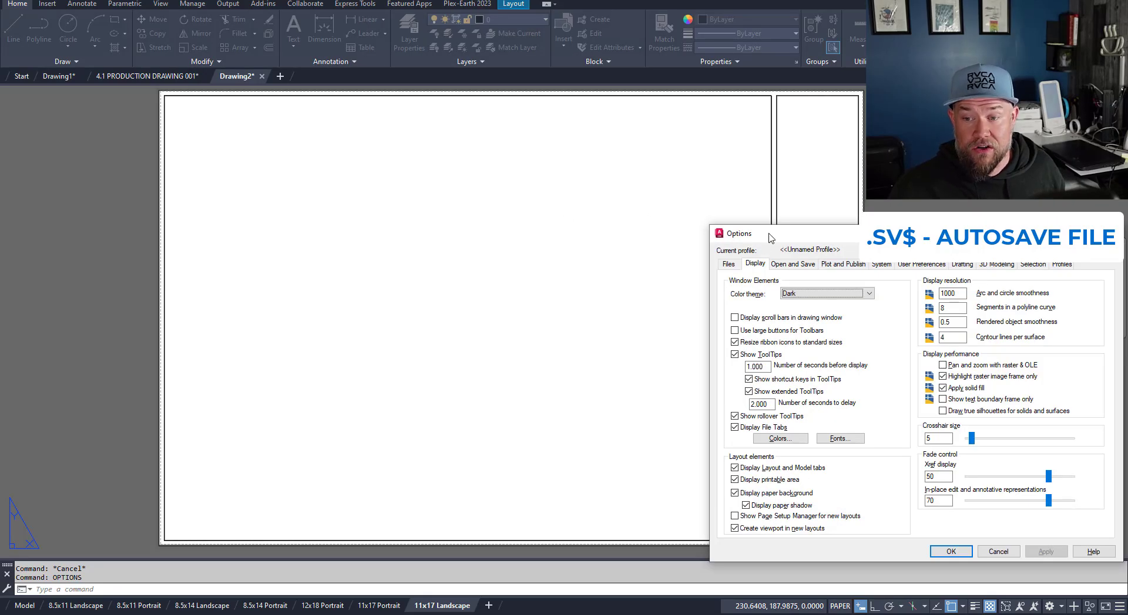
drag(770, 238, 446, 169)
click(468, 195)
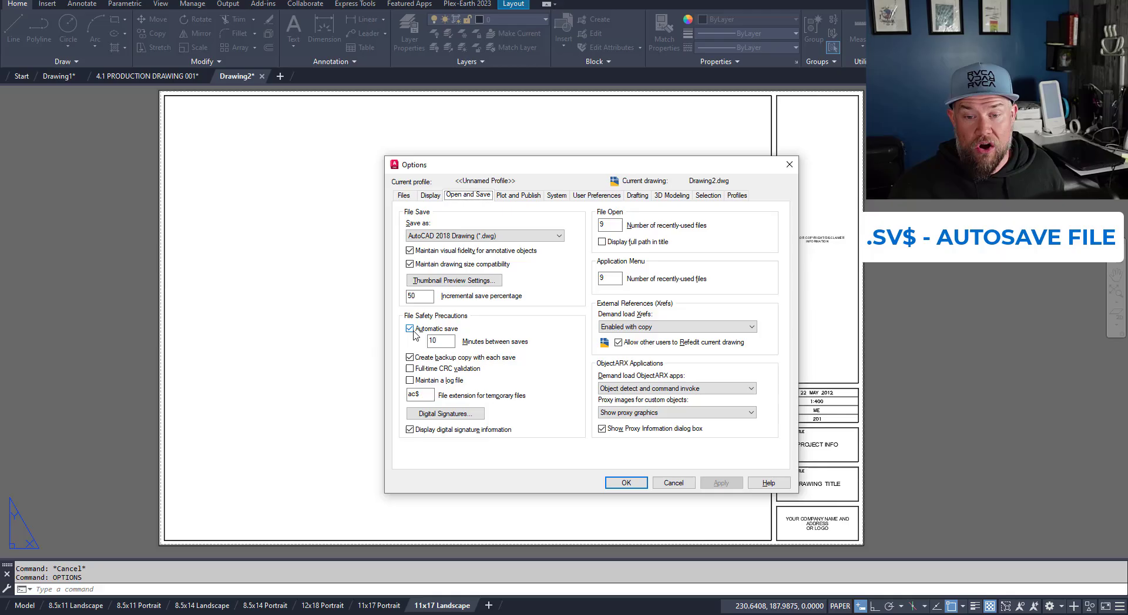
click(444, 344)
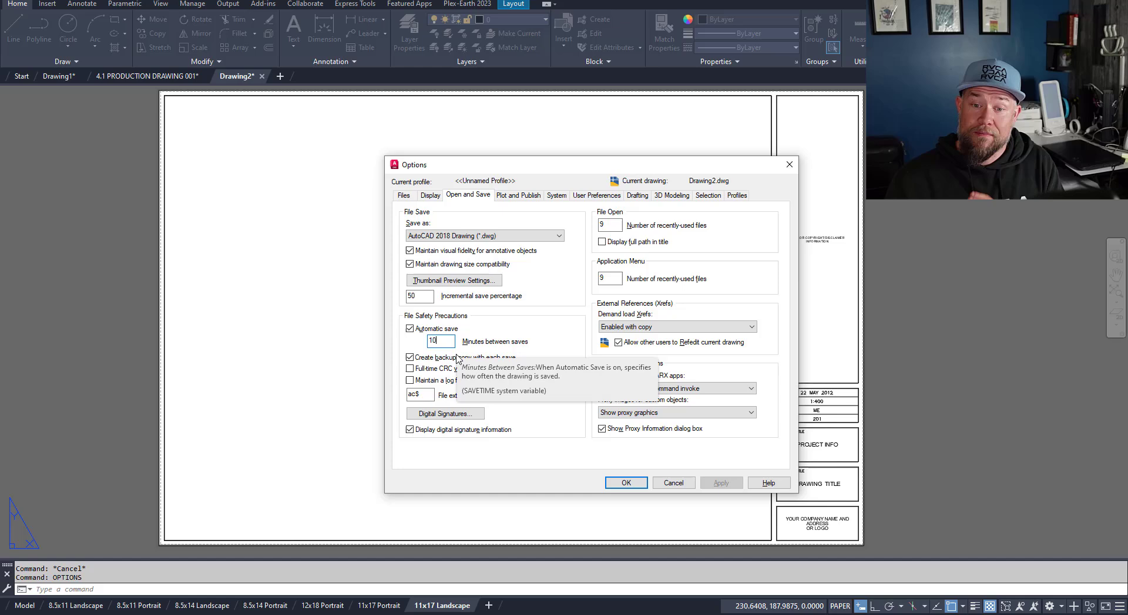
Look up the Automatic Save File Location folder in the Options file paths and close the dialog.
click(403, 195)
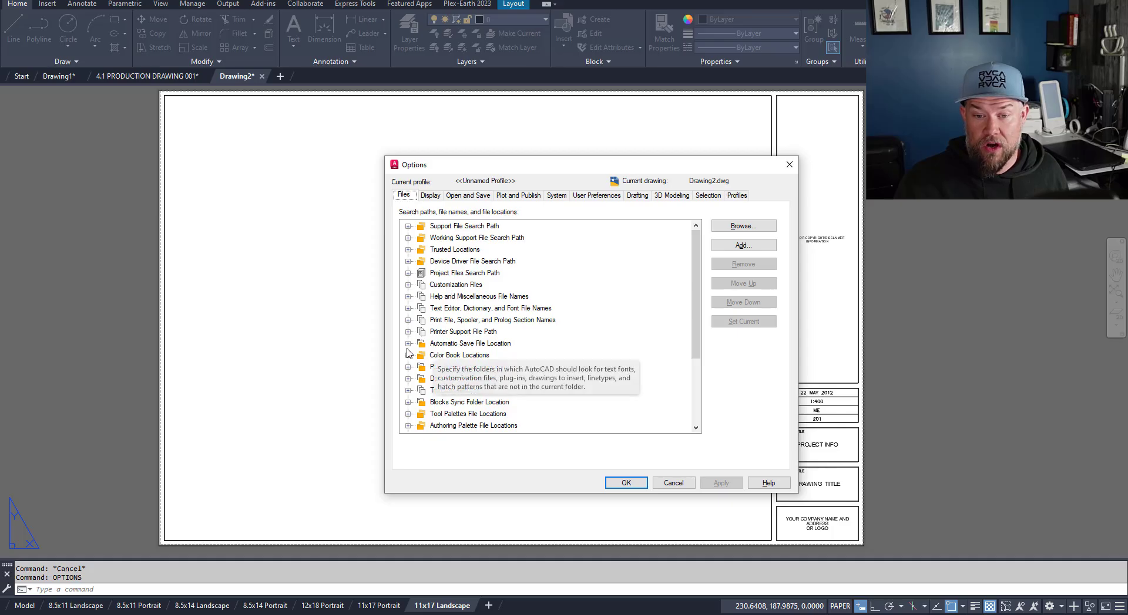
click(407, 344)
click(521, 355)
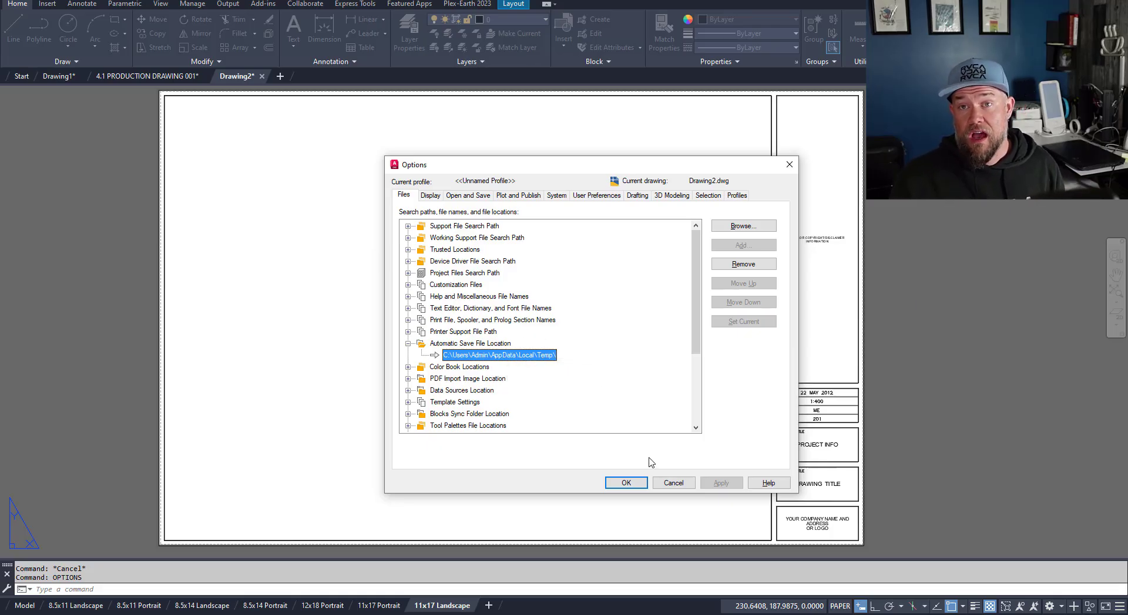
click(626, 483)
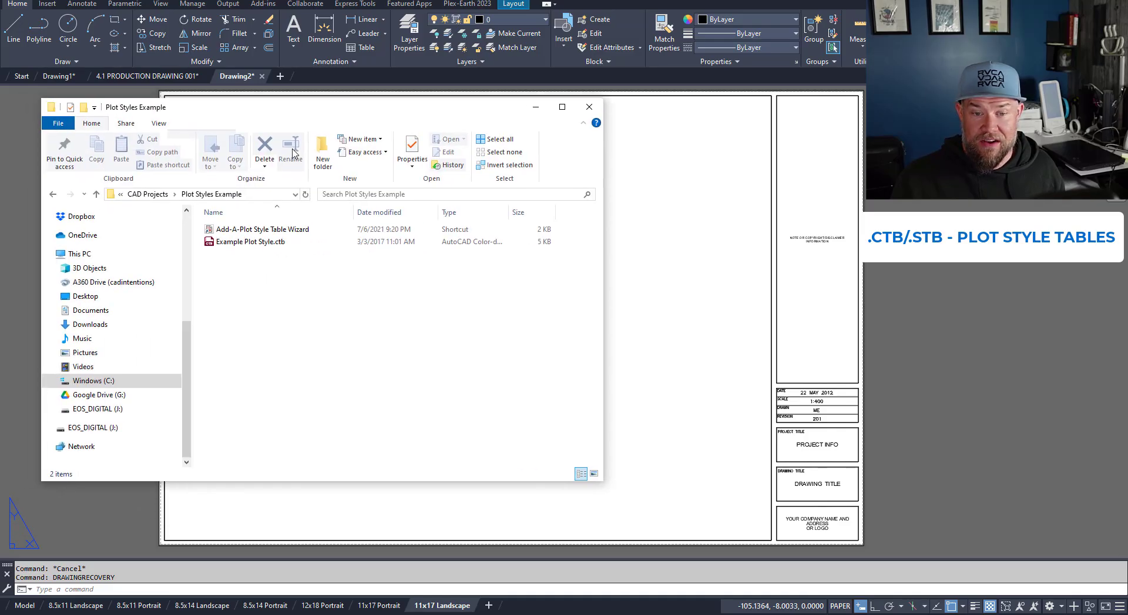
Point out Example Plot Style.ctb in the Plot Styles Example folder and return to the AutoCAD drawing.
click(257, 242)
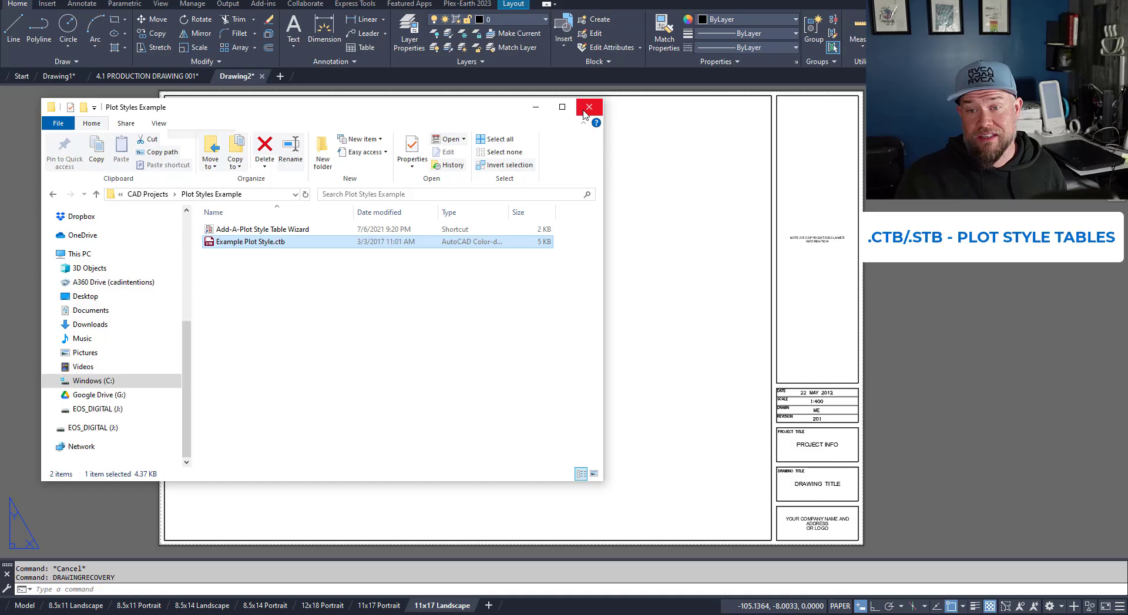
click(538, 108)
key(Escape)
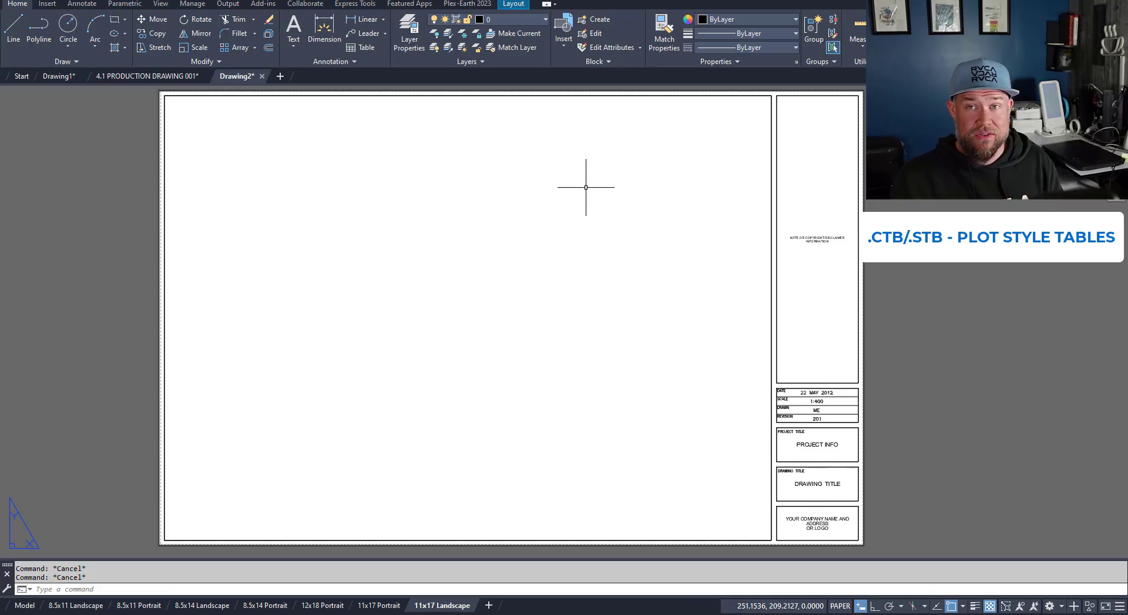
Review the plot style tables offered for the 11x17 Landscape layout and try monochrome.ctb, without plotting.
text(plot)
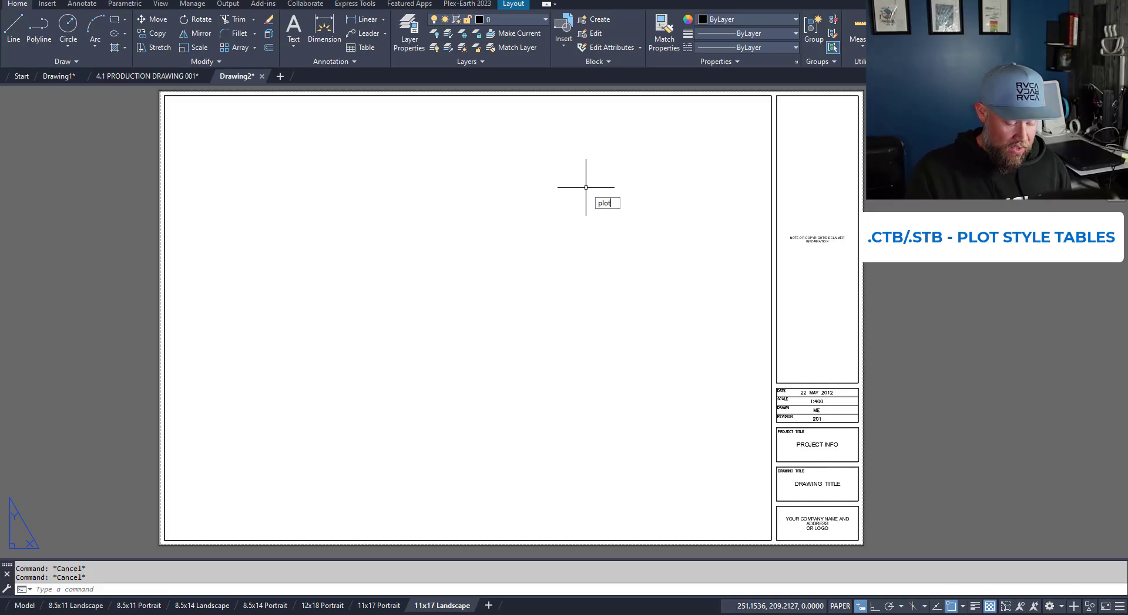
key(Return)
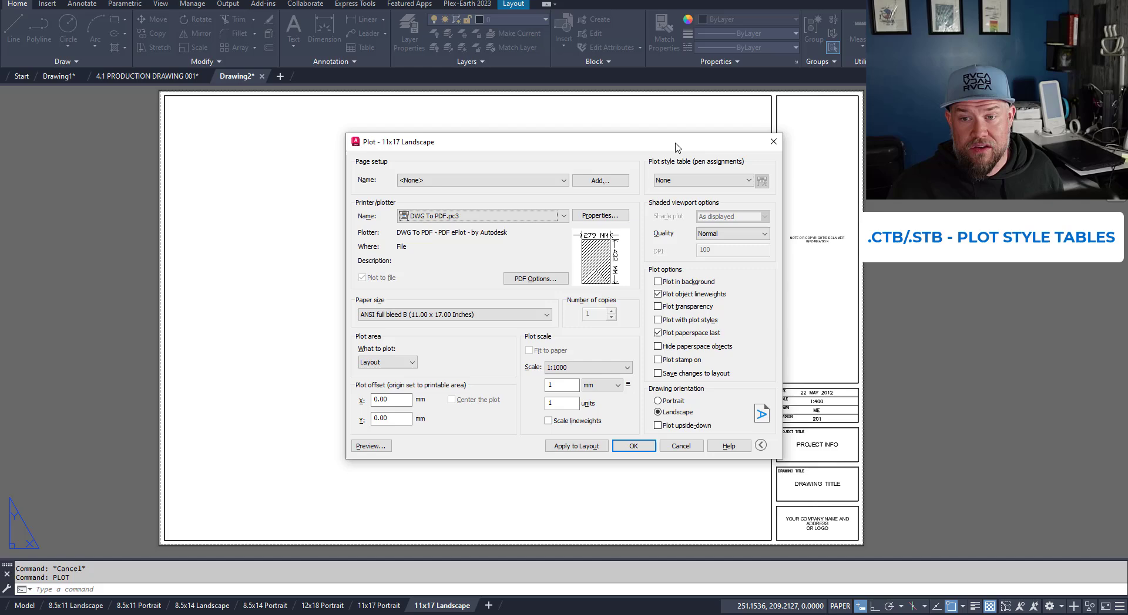
drag(680, 133, 561, 133)
click(564, 168)
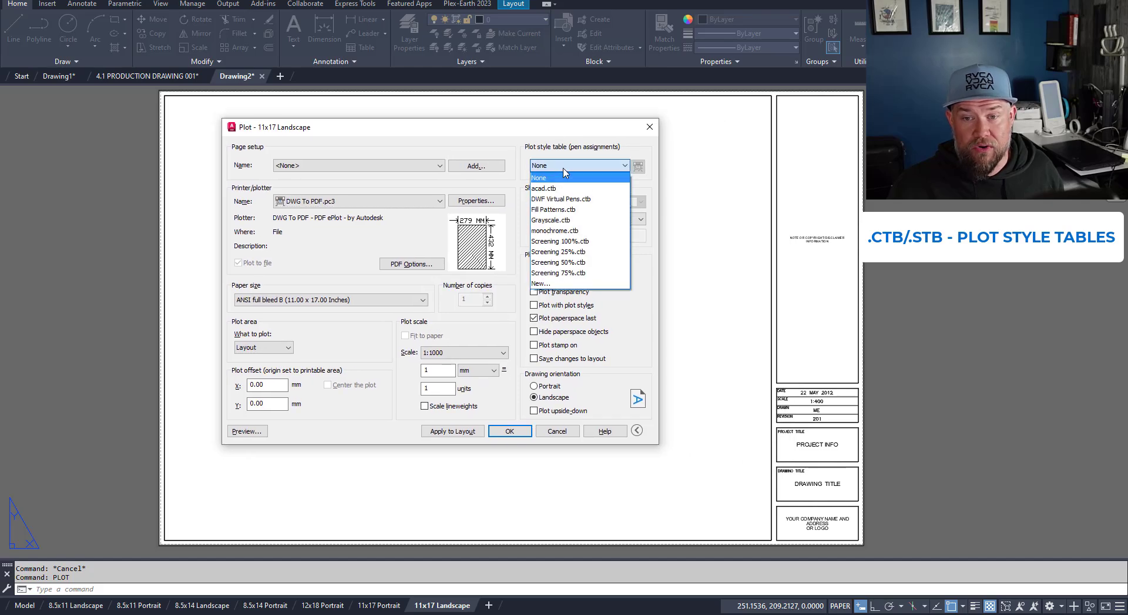
click(555, 231)
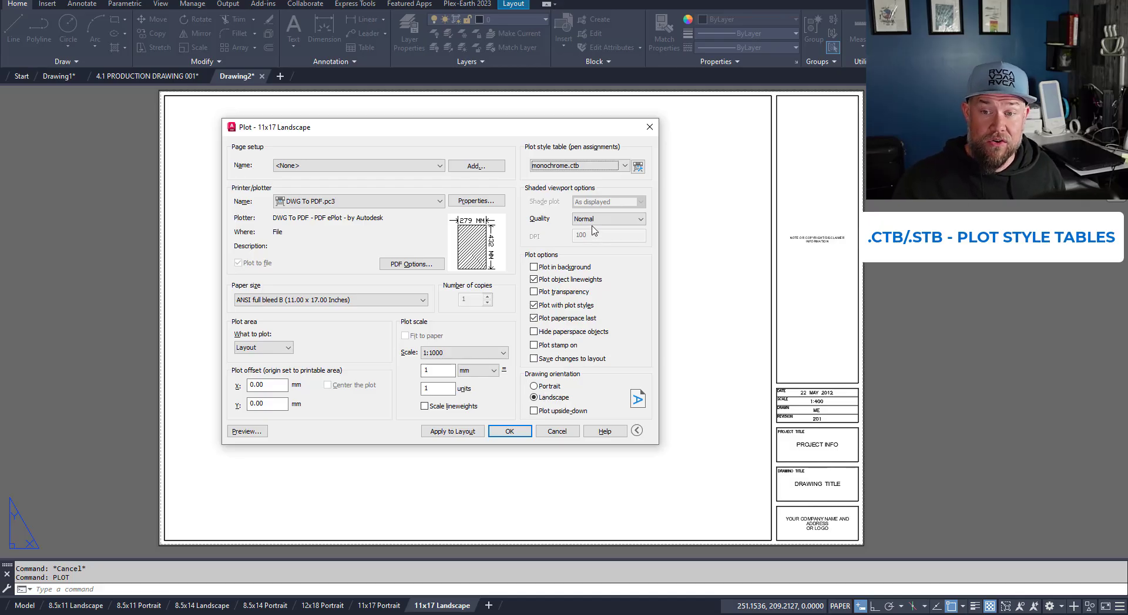
key(Escape)
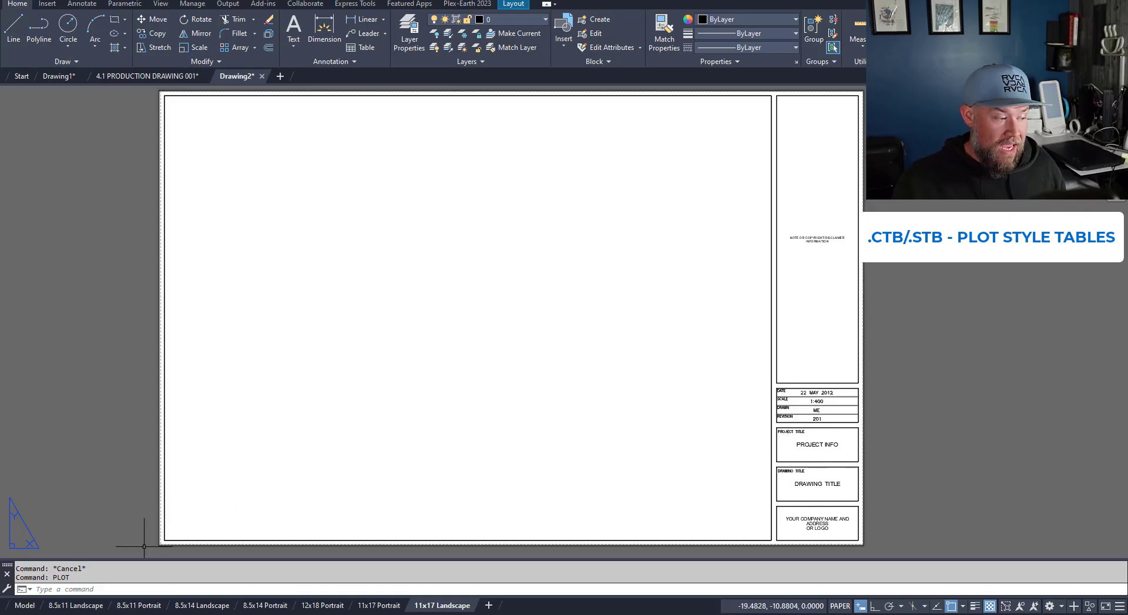
Switch to File Explorer and open the AIA PLOT STYLE folder inside CAD Projects, TEMPLATES, Example Files.
key(alt+Tab)
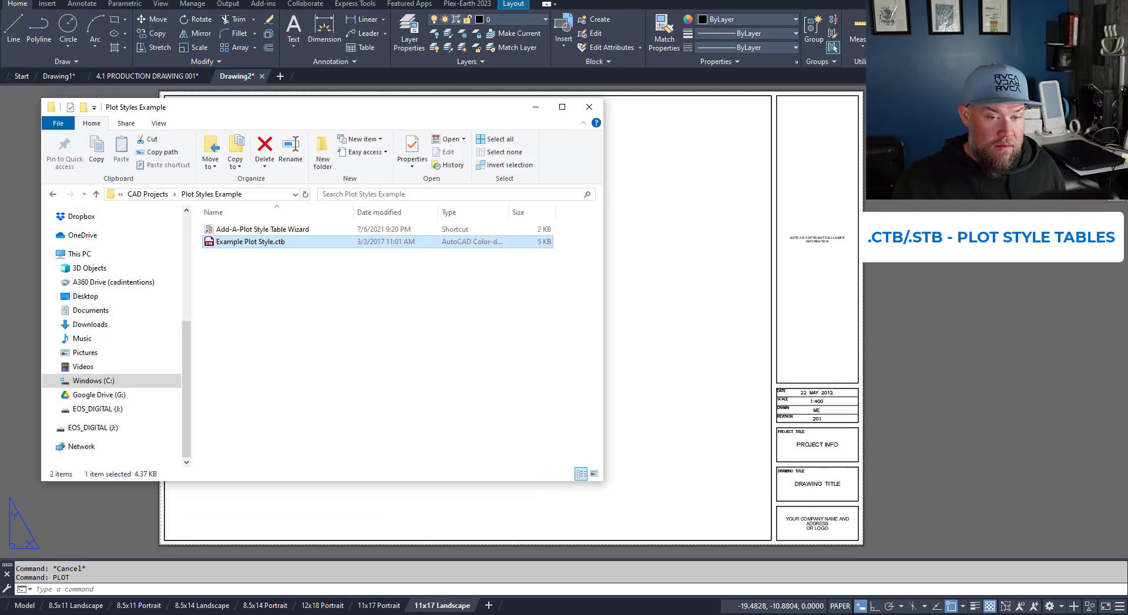
click(147, 193)
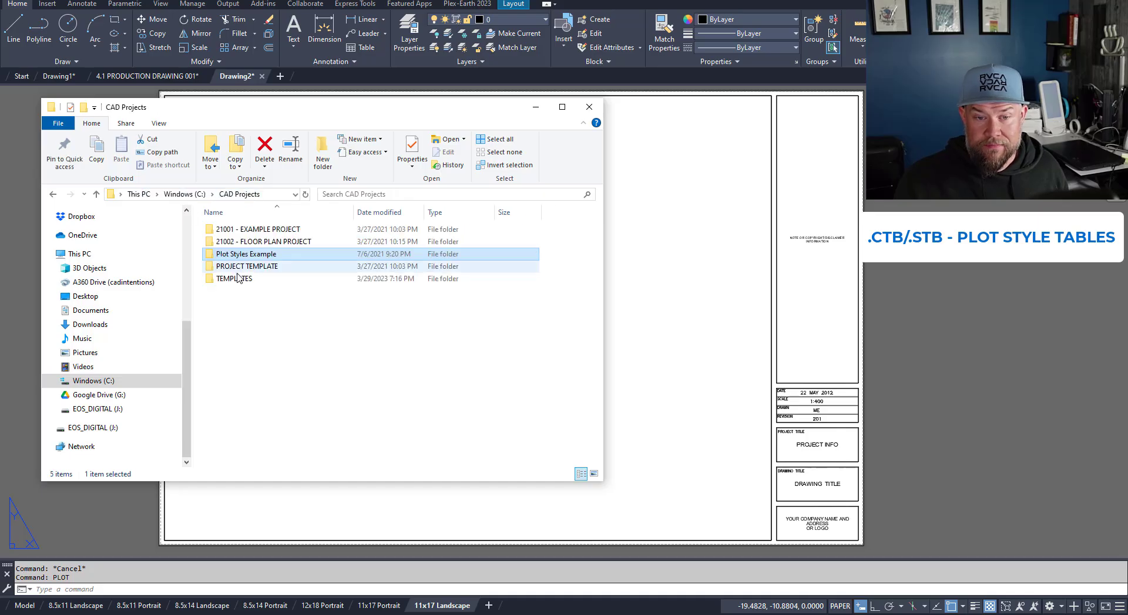
double_click(247, 266)
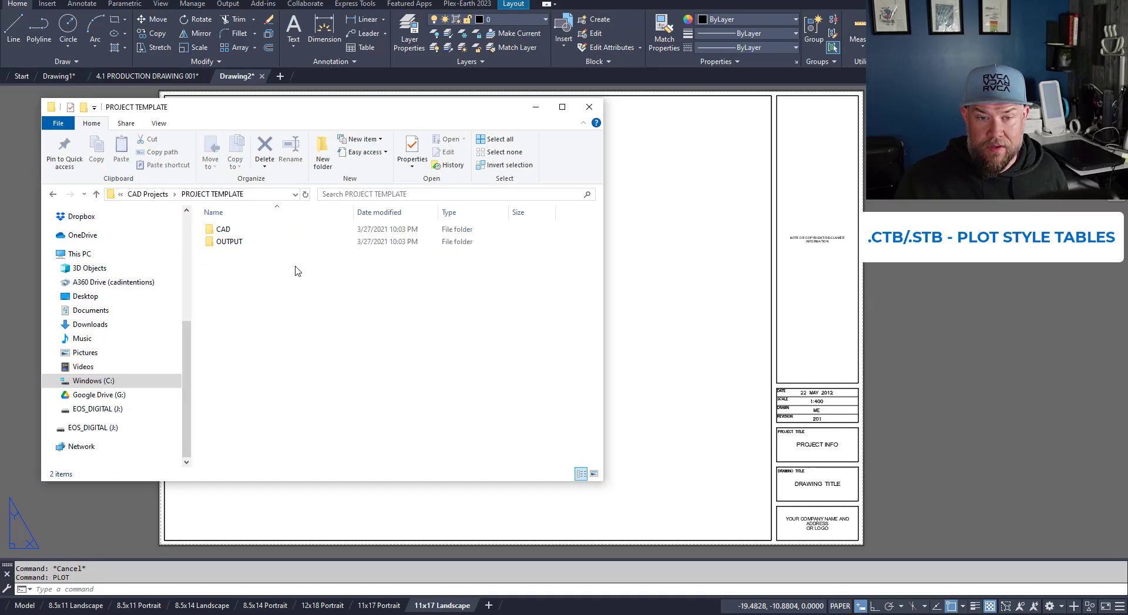
key(alt+Left)
double_click(241, 278)
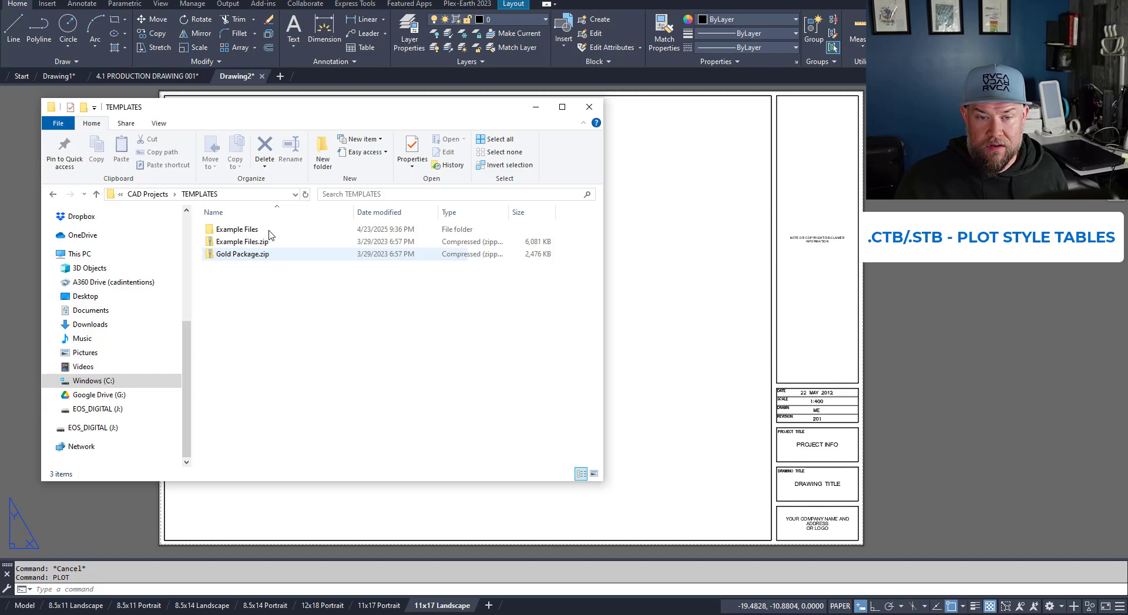
click(262, 229)
double_click(262, 229)
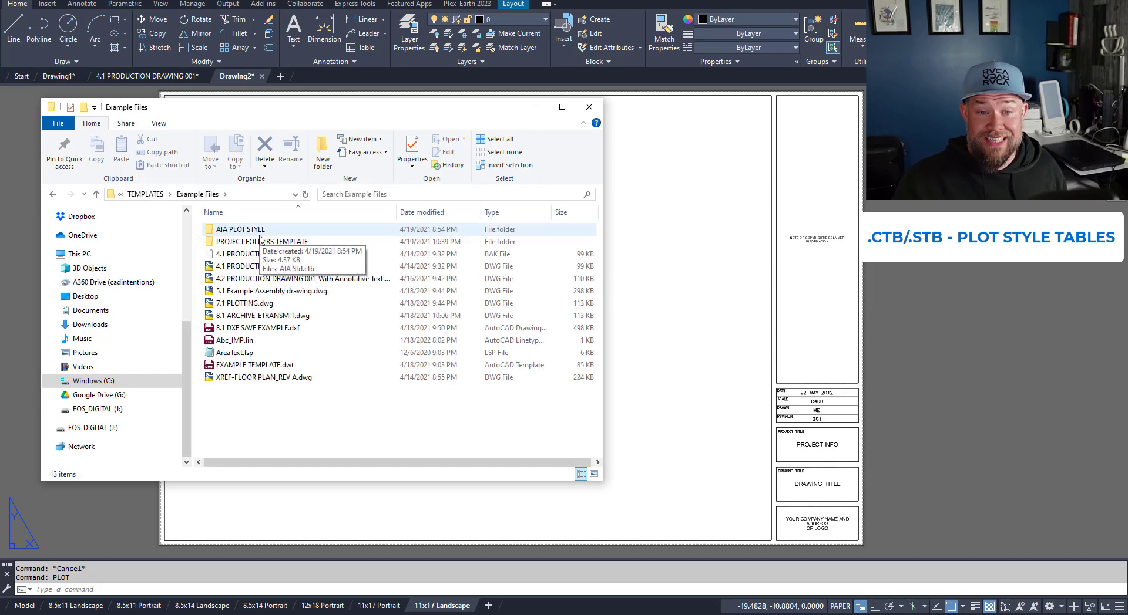
double_click(261, 229)
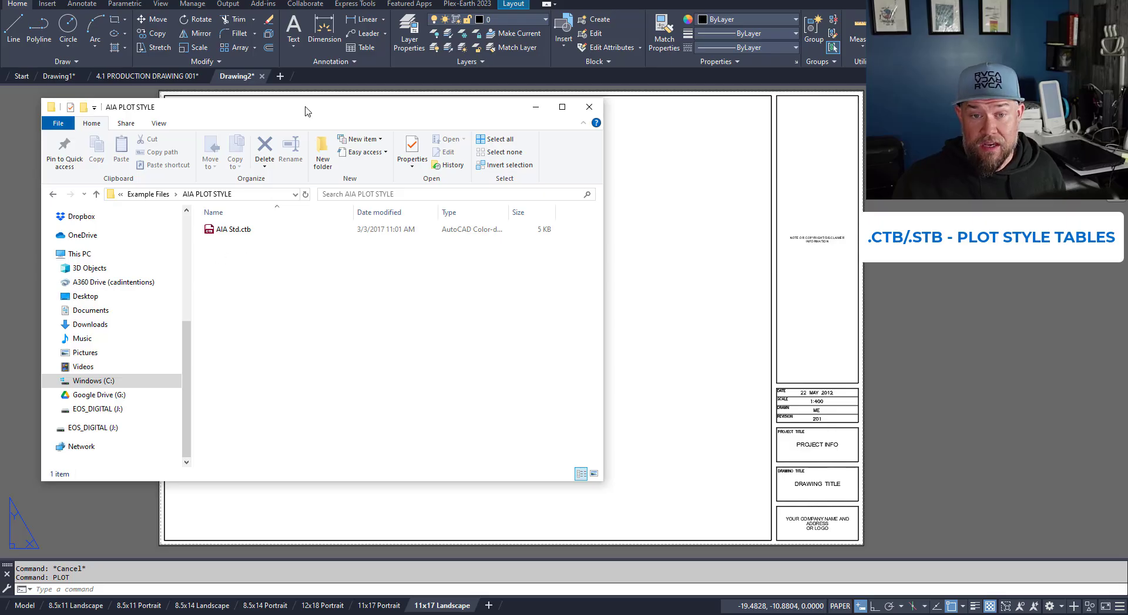
Copy the full path of the AIA PLOT STYLE folder and return to the AutoCAD drawing.
drag(304, 111, 367, 114)
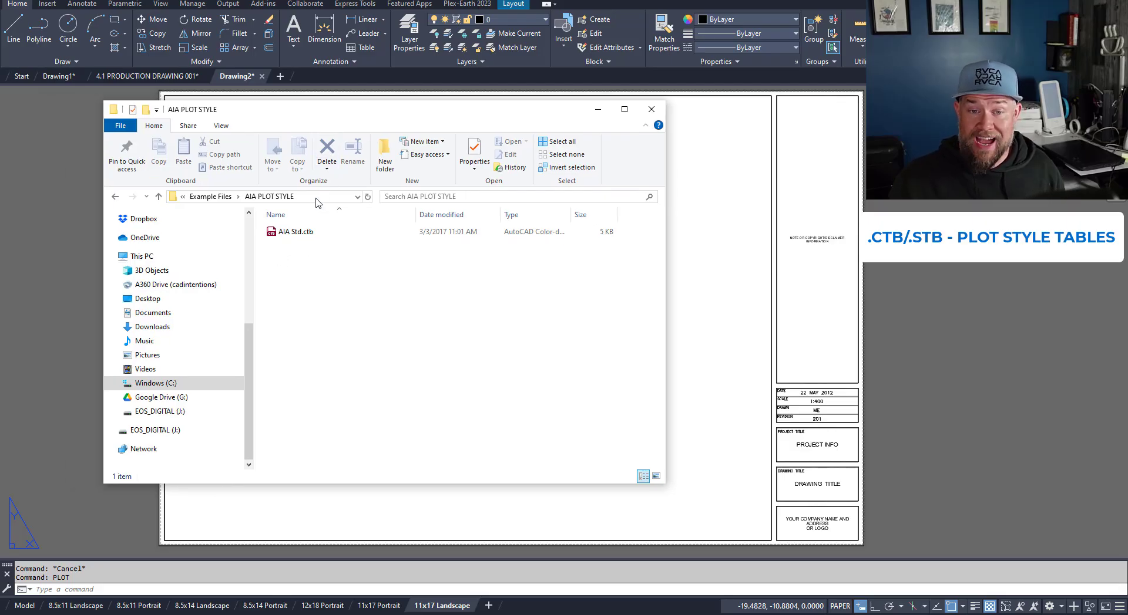
click(315, 197)
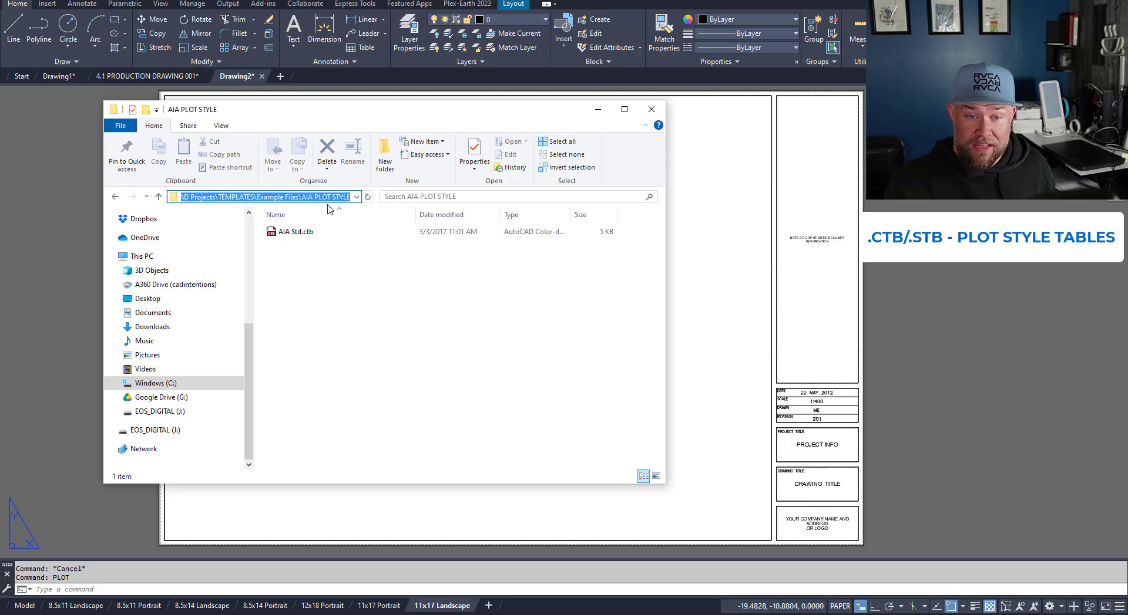
click(701, 248)
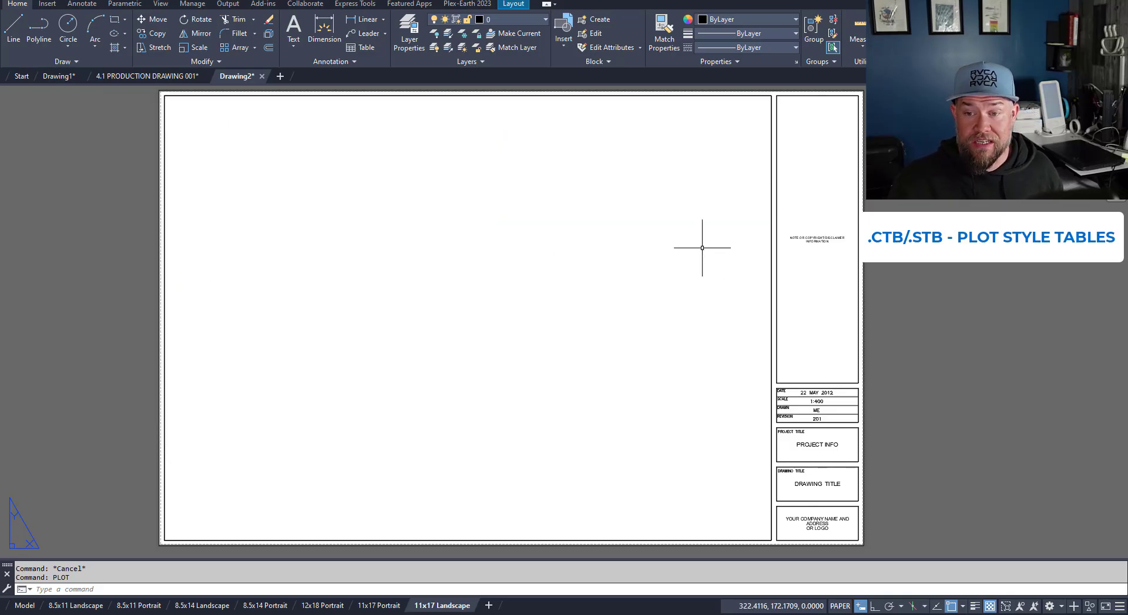
Open the Options and expand the Plot Style Table Search Path under Printer Support File Path.
key(Escape)
text(OPTIONs)
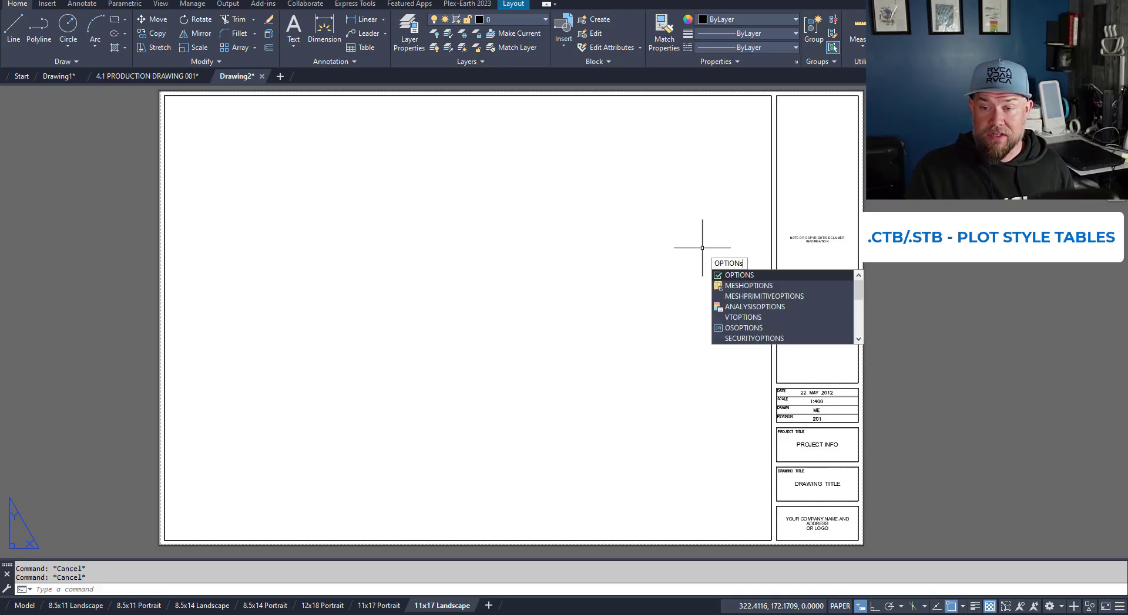
key(Return)
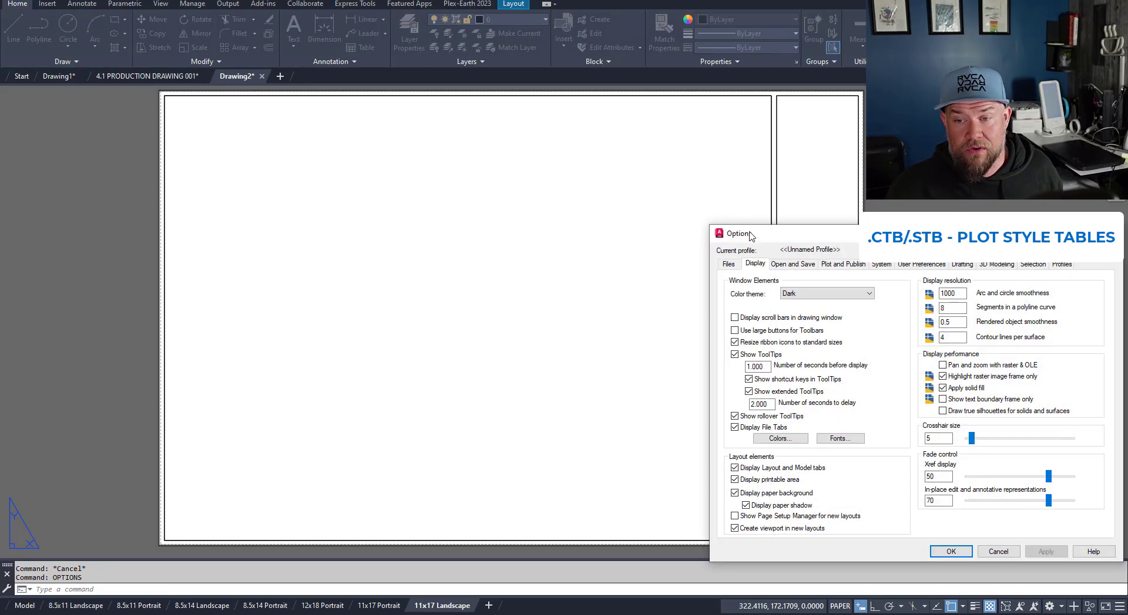
drag(751, 236, 354, 144)
click(332, 171)
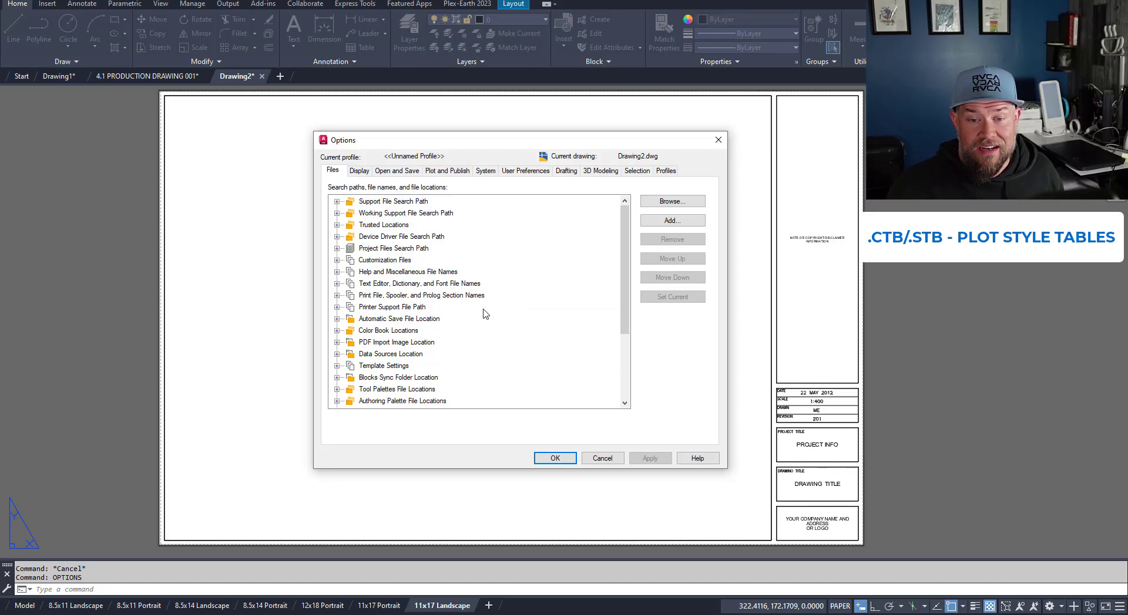
double_click(388, 308)
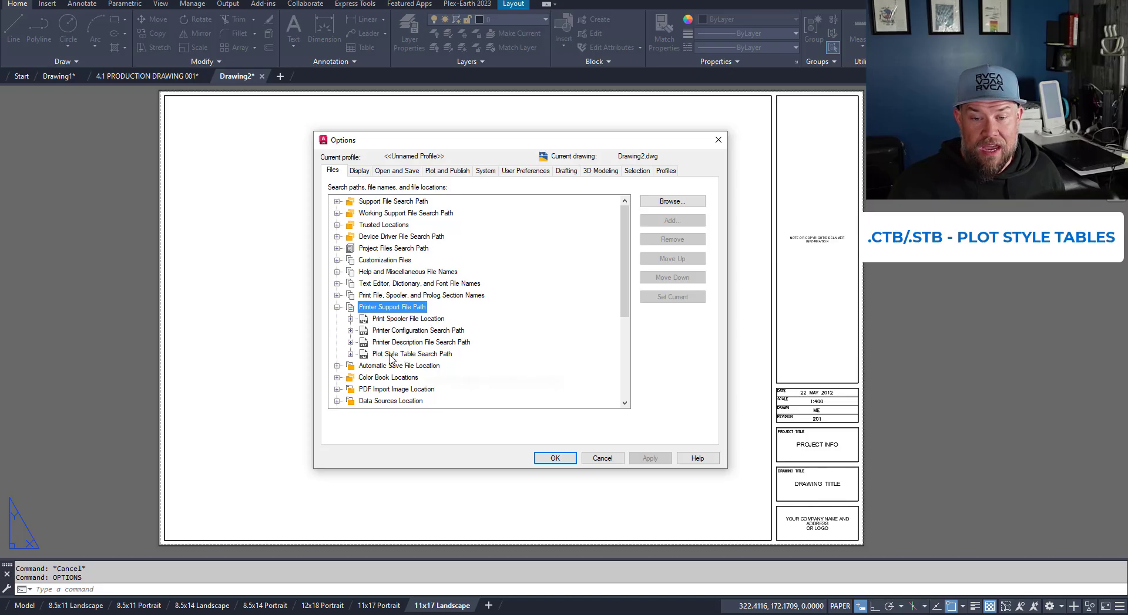
click(392, 355)
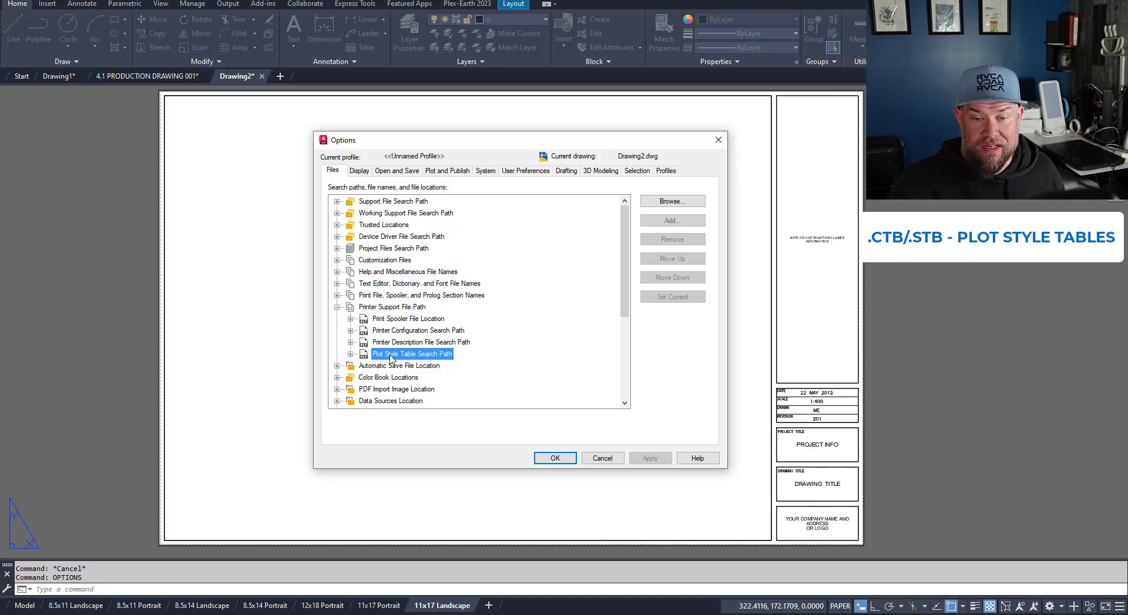
double_click(441, 357)
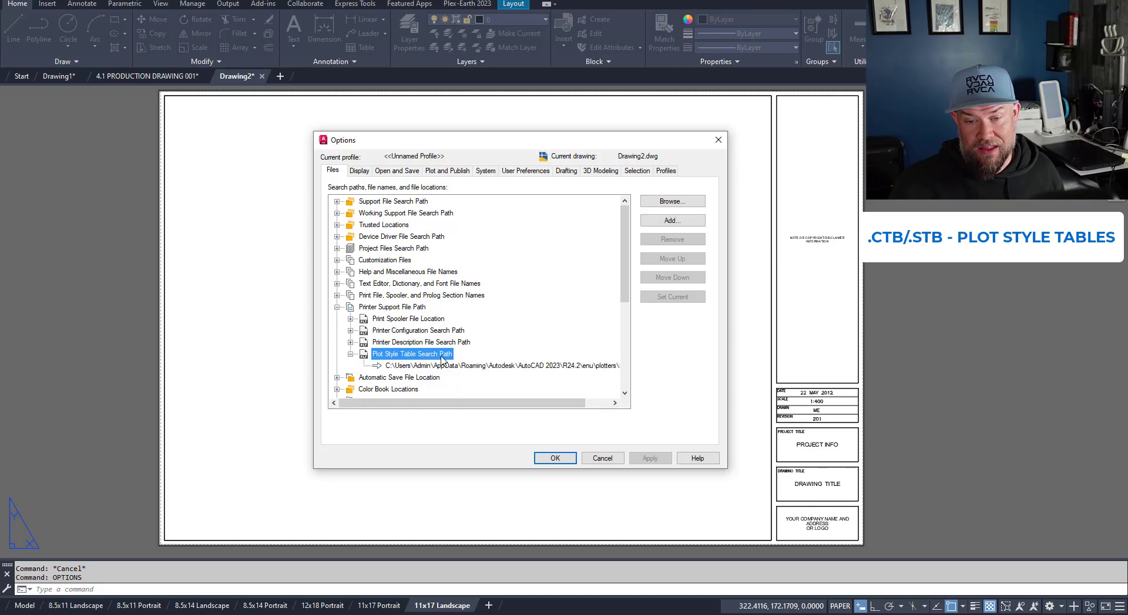
Add C:\CAD Projects\TEMPLATES\Example Files\AIA PLOT STYLE to the Plot Style Table Search Path and accept the Options.
click(669, 221)
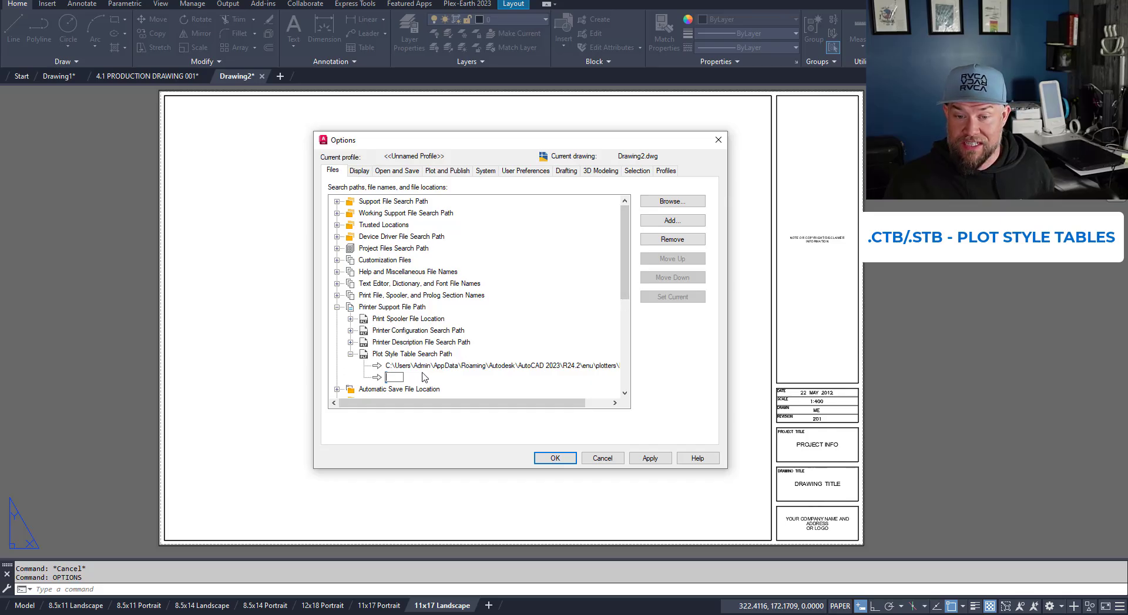
text(C:\CAD Projects\TEMPLATES\Example Files\AIA PLOT STYLE)
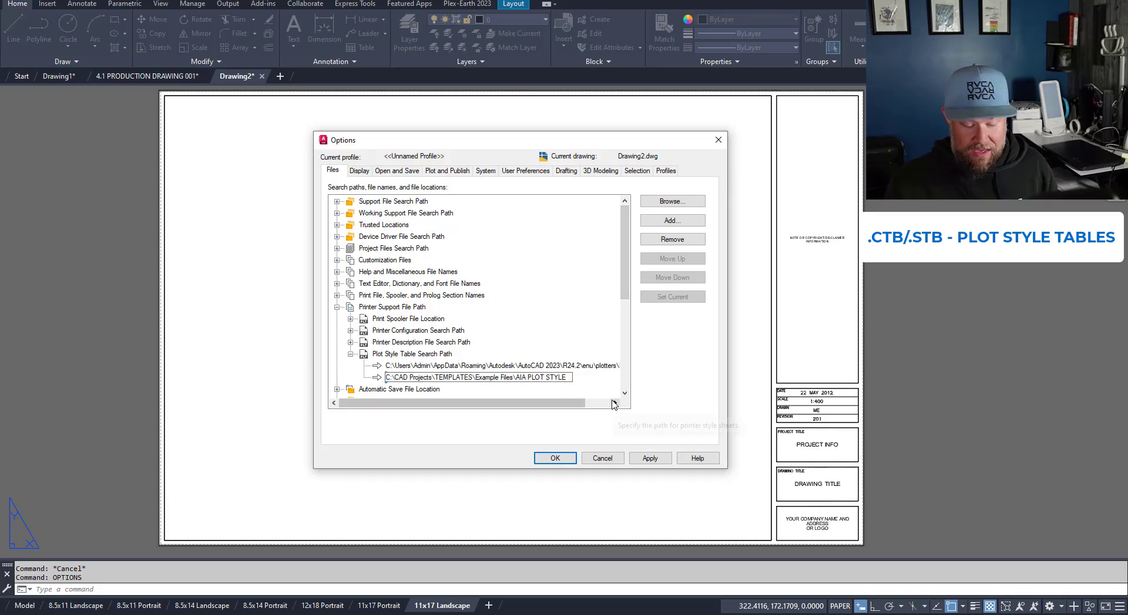
key(Return)
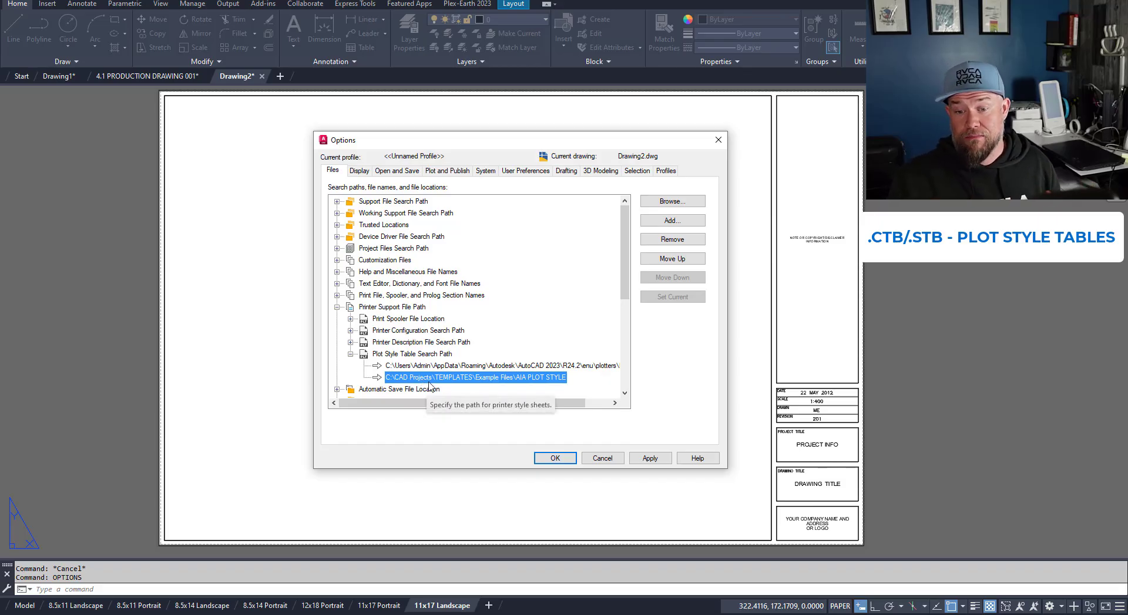
click(554, 458)
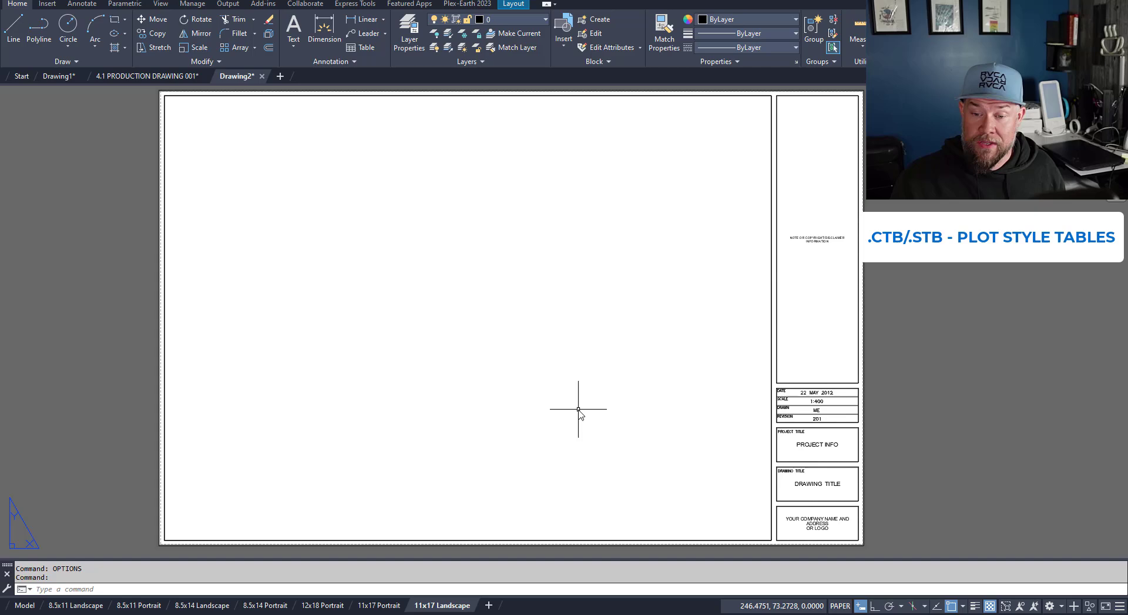
key(Escape)
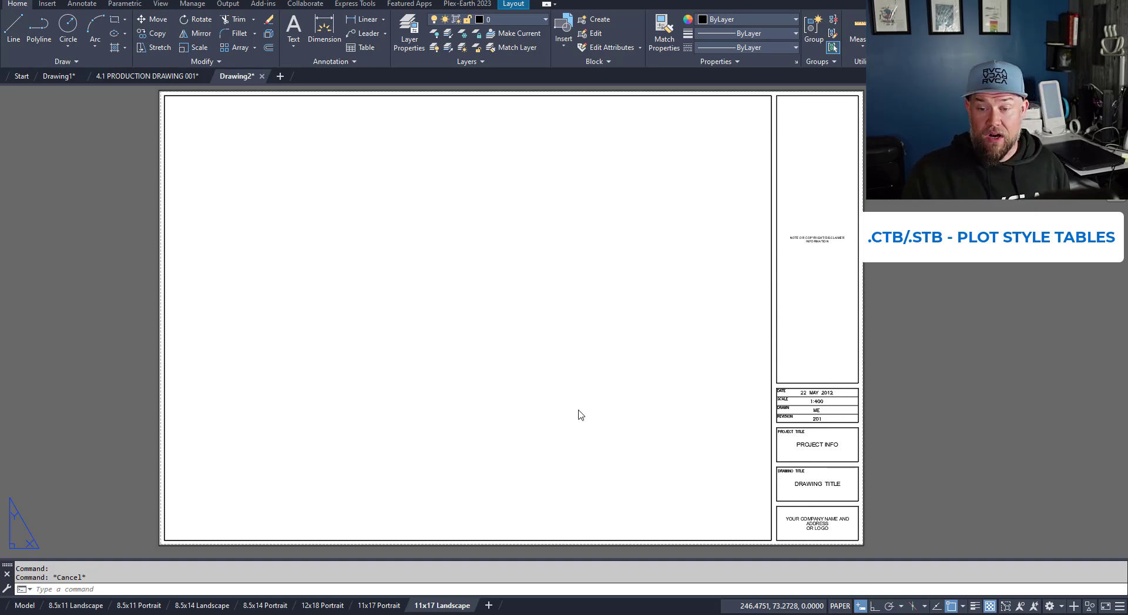
Open the plot settings for the 11x17 Landscape layout and choose AIA Std.ctb as the plot style table.
key(ctrl+p)
click(702, 180)
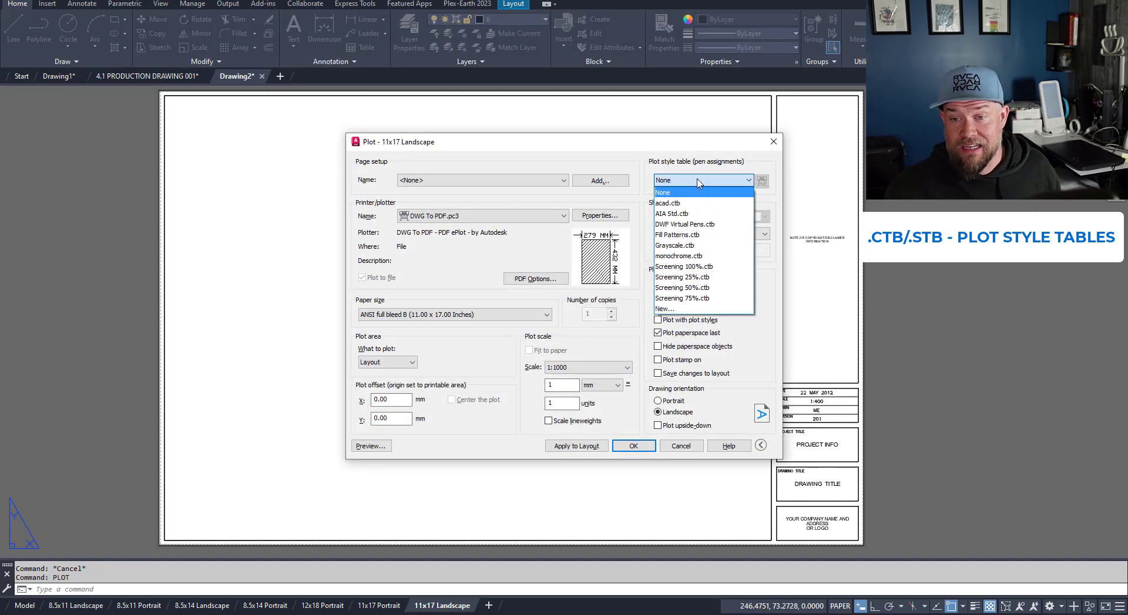
click(679, 215)
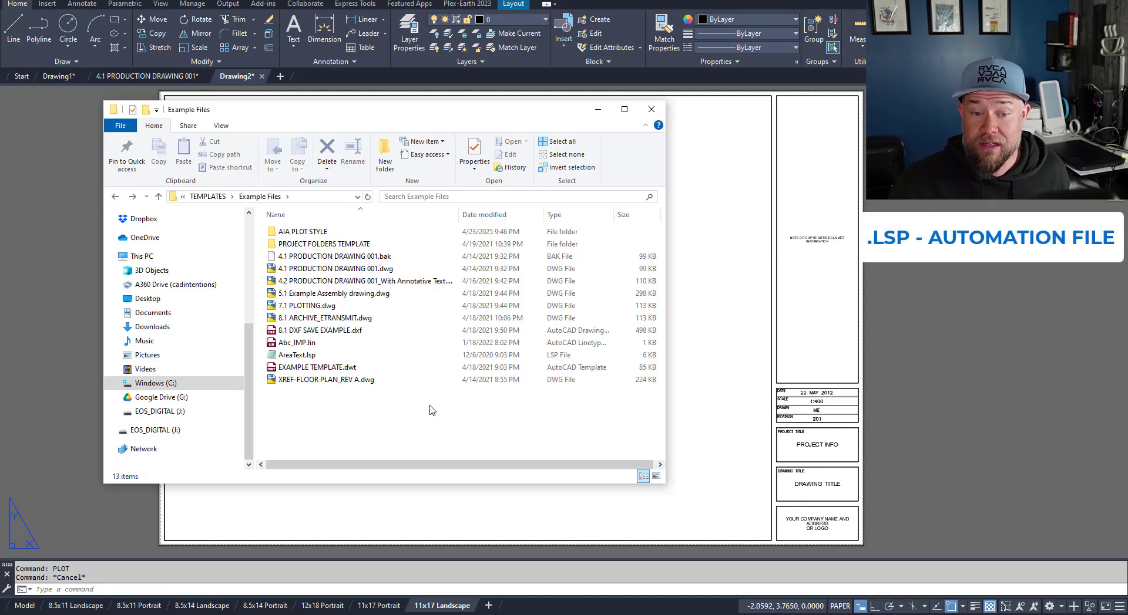
Pick out AreaText.lsp in the Example Files folder, return to the AutoCAD drawing and open Load/Unload Applications.
click(333, 359)
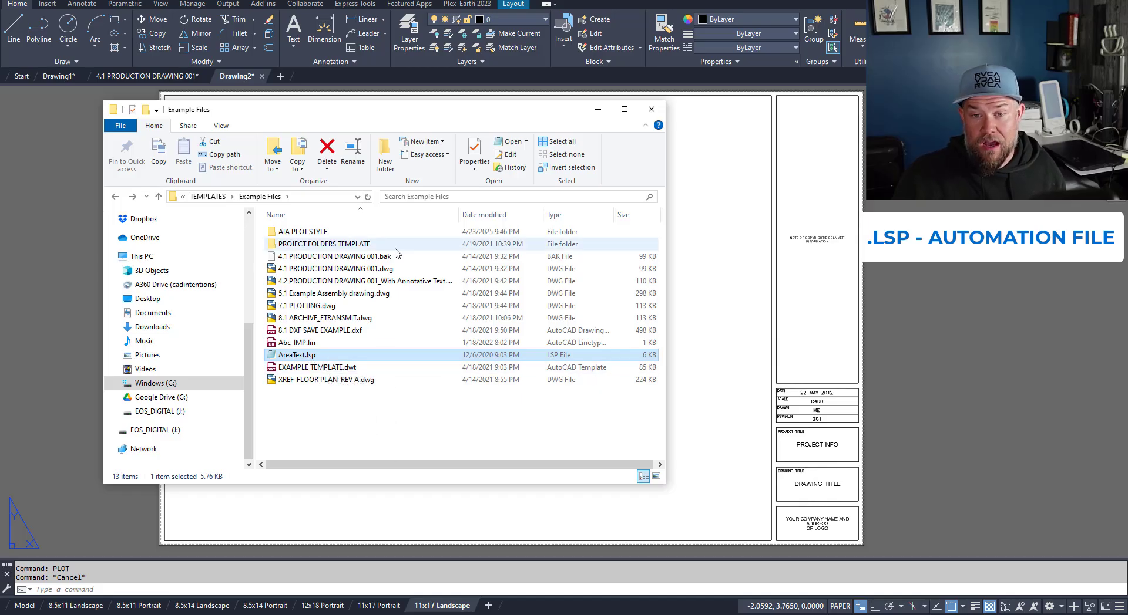
click(328, 198)
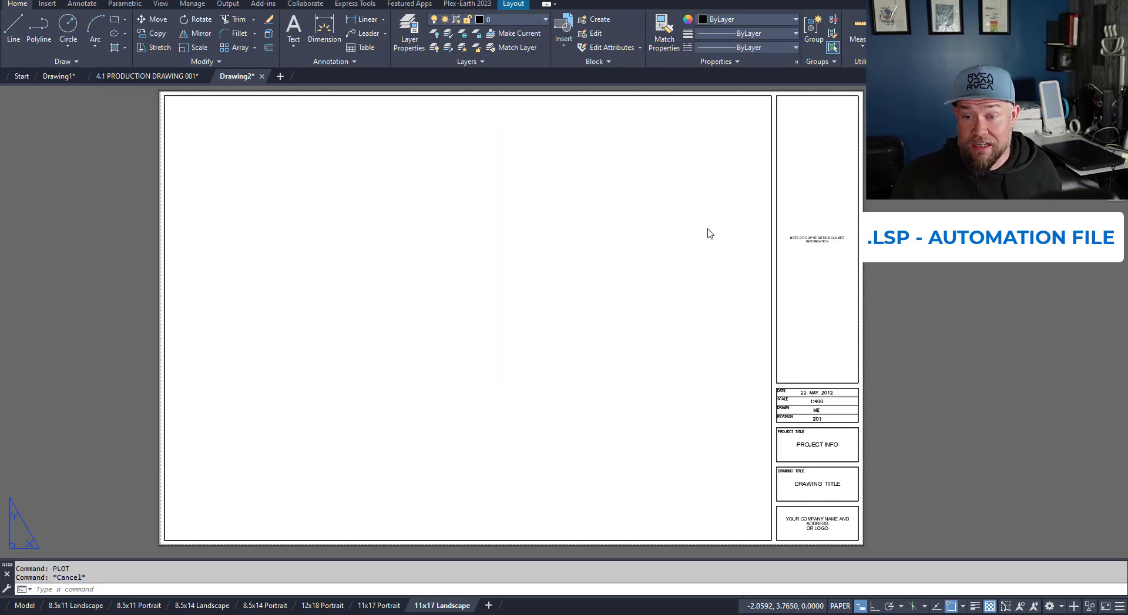
click(707, 231)
key(Escape)
text(appload)
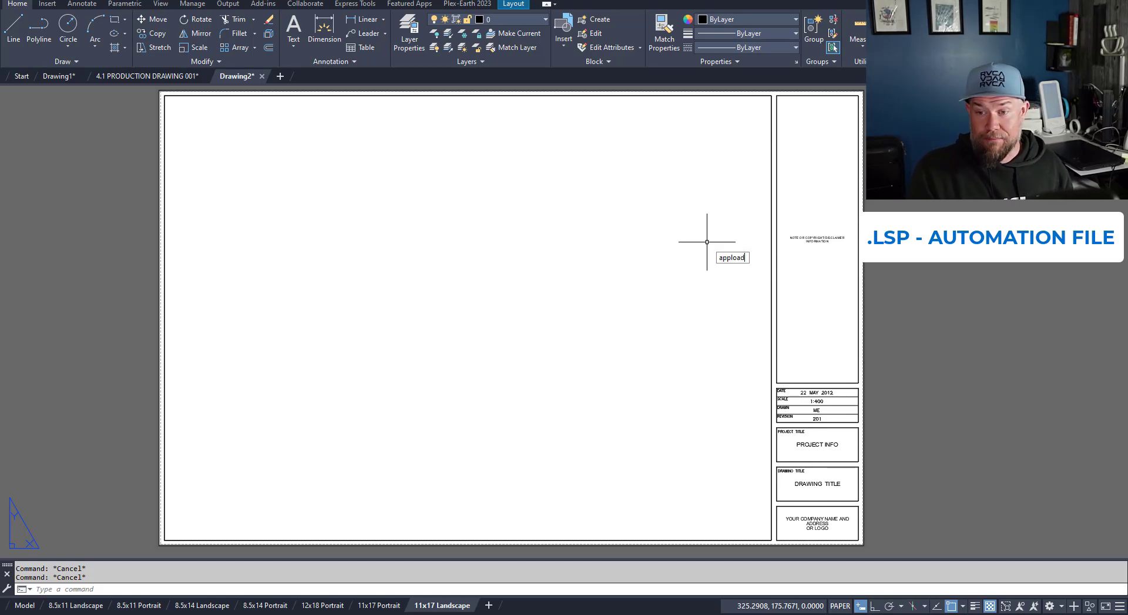
key(Return)
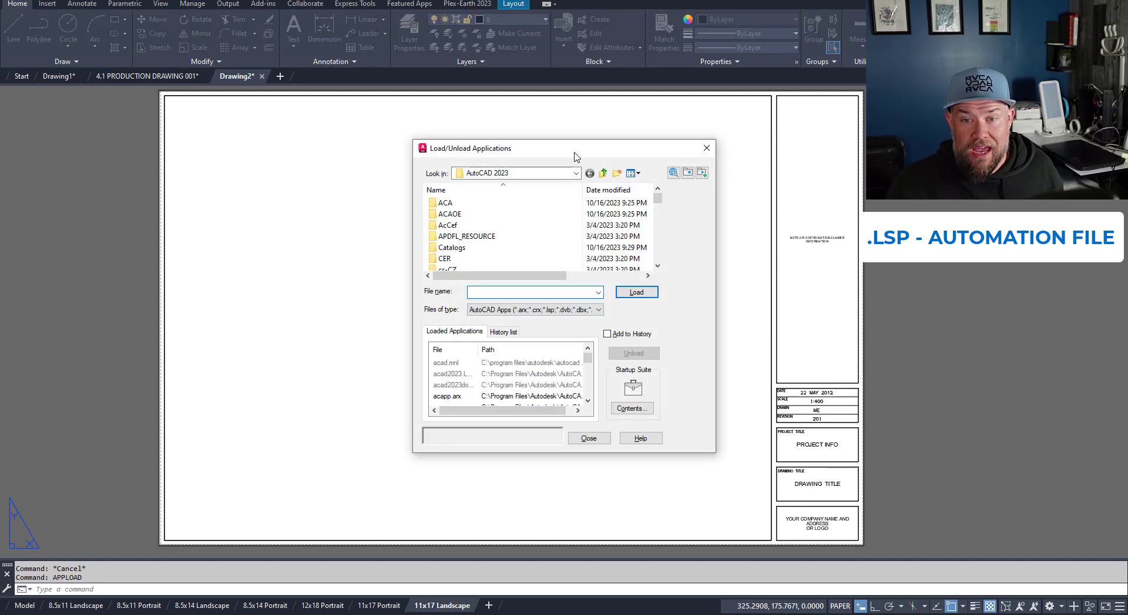
drag(558, 146, 449, 123)
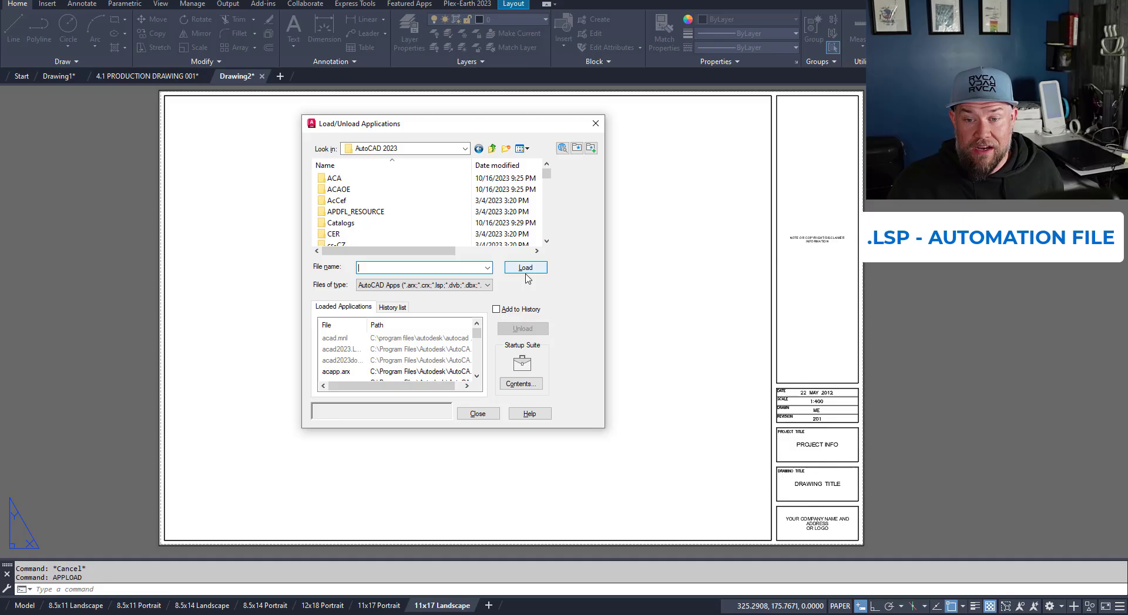
Browse to CAD Projects, TEMPLATES, Example Files on the C: drive and select AreaText.lsp.
click(464, 149)
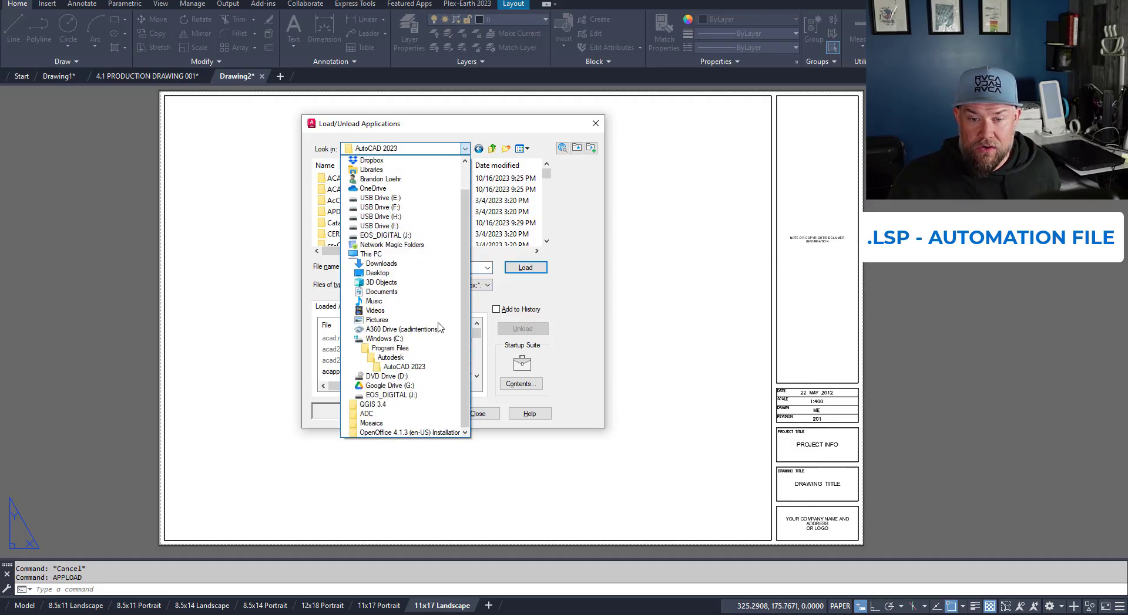
click(392, 339)
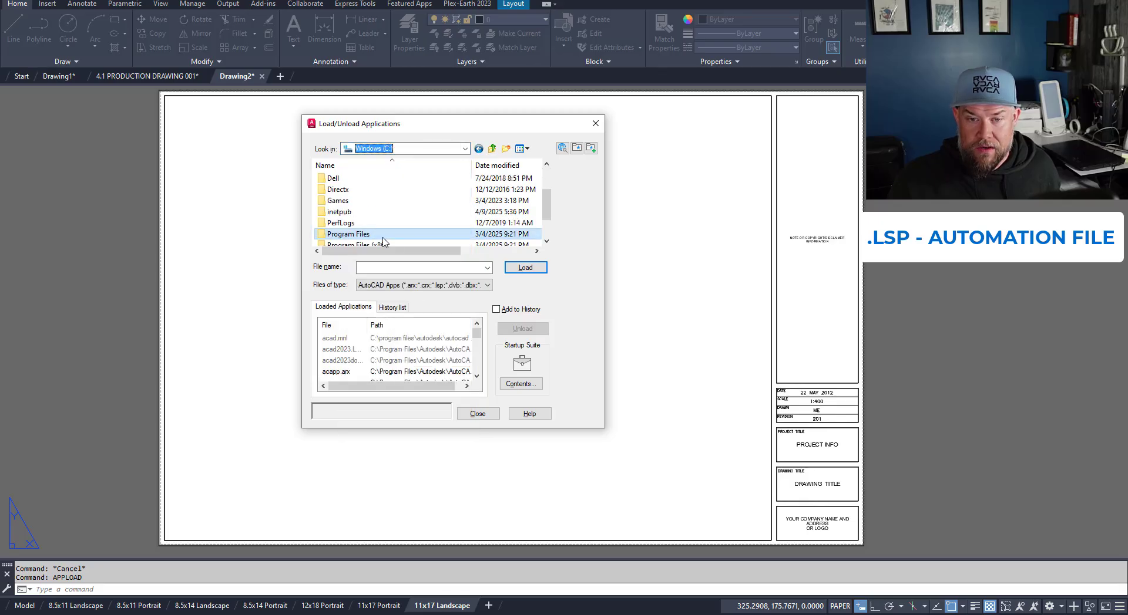
scroll(360, 212, down, 1)
scroll(355, 203, up, 3)
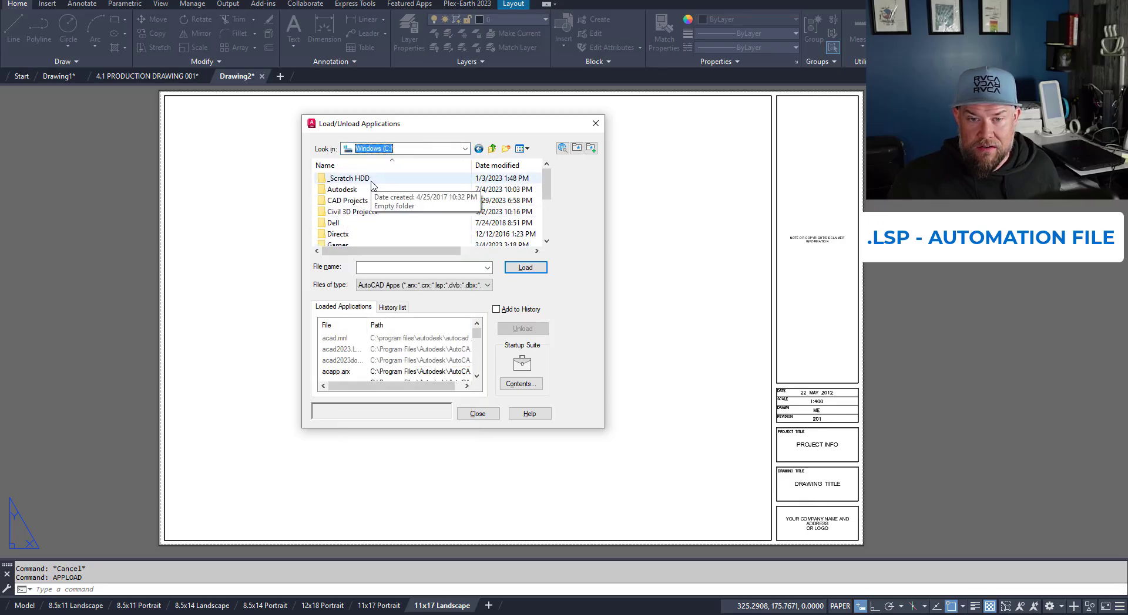
double_click(355, 201)
double_click(344, 223)
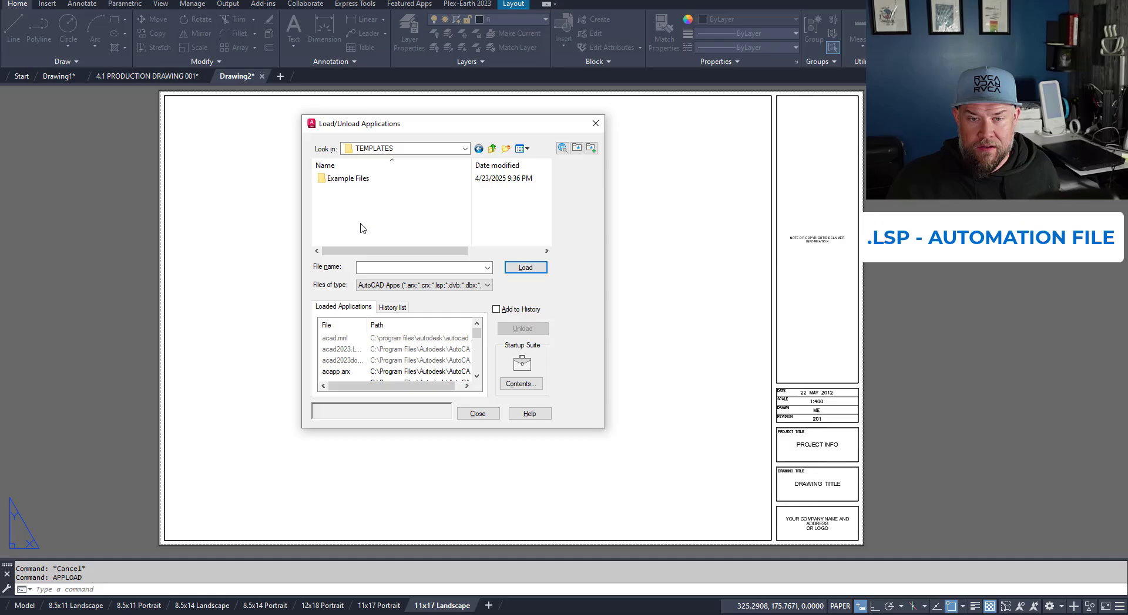
double_click(353, 179)
click(349, 201)
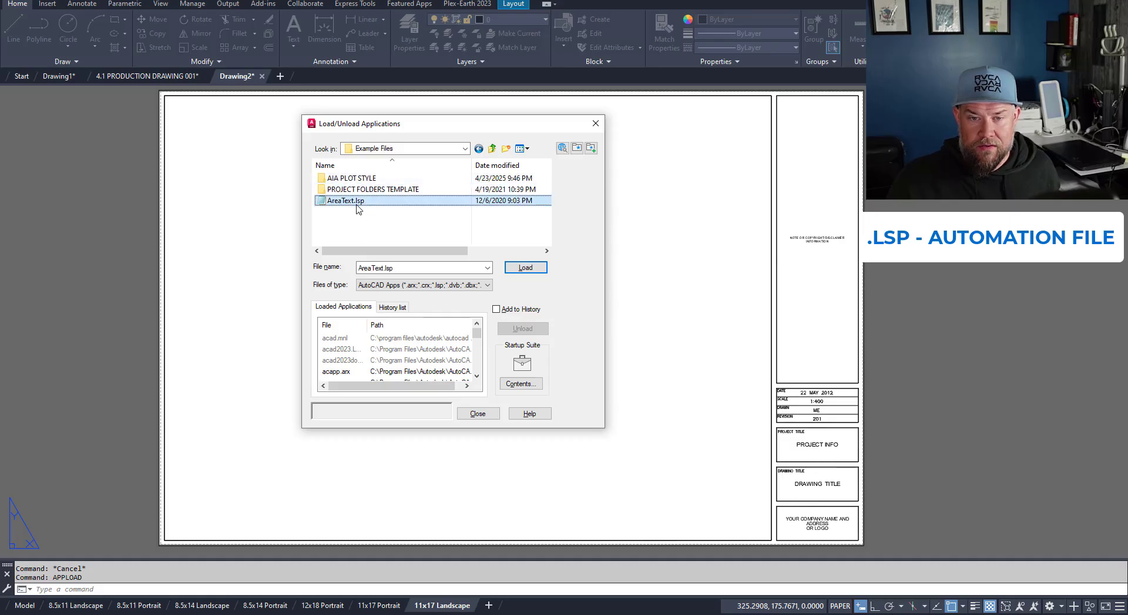
Load AreaText.lsp into AutoCAD, always allow it to load, and close the application loader.
click(517, 271)
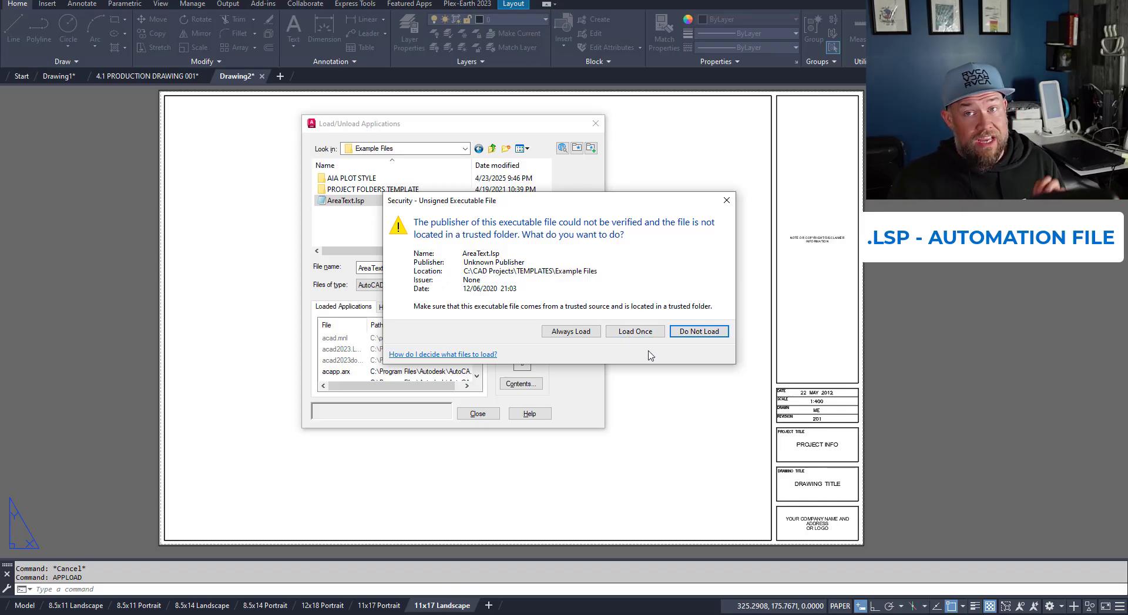
click(576, 335)
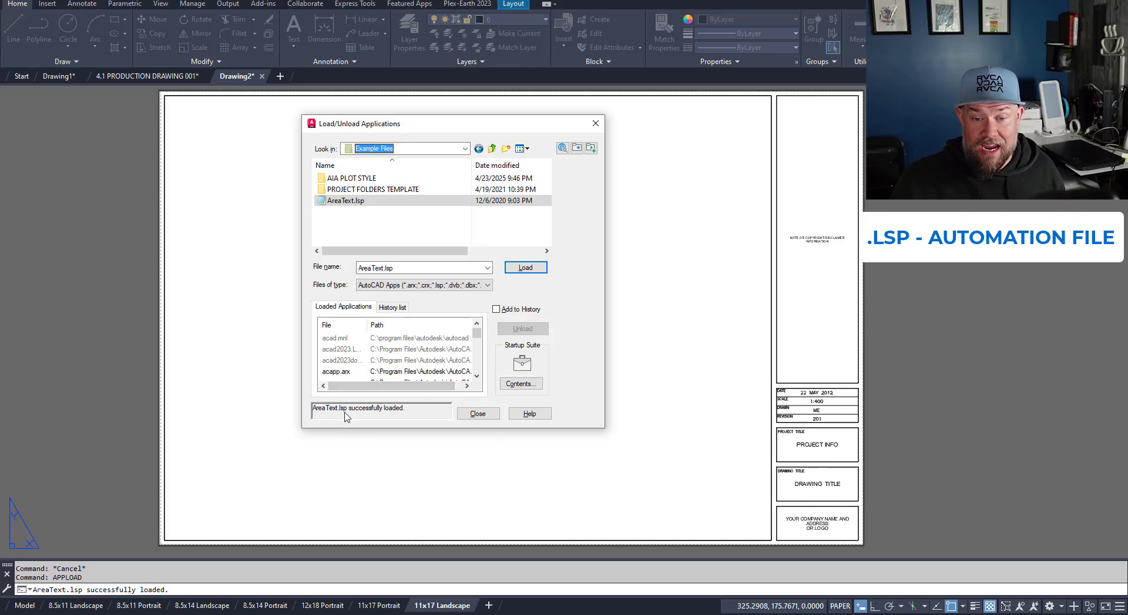
click(477, 414)
Run the AT routine on the large drawing frame and place its area text near the middle of the sheet.
click(244, 457)
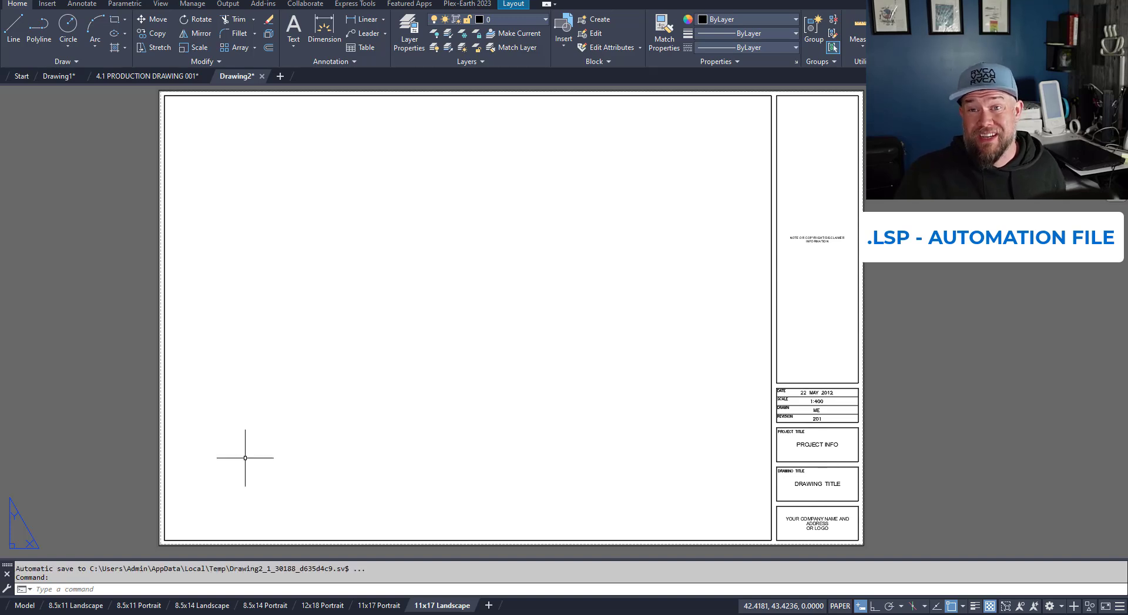
text(AT)
key(Return)
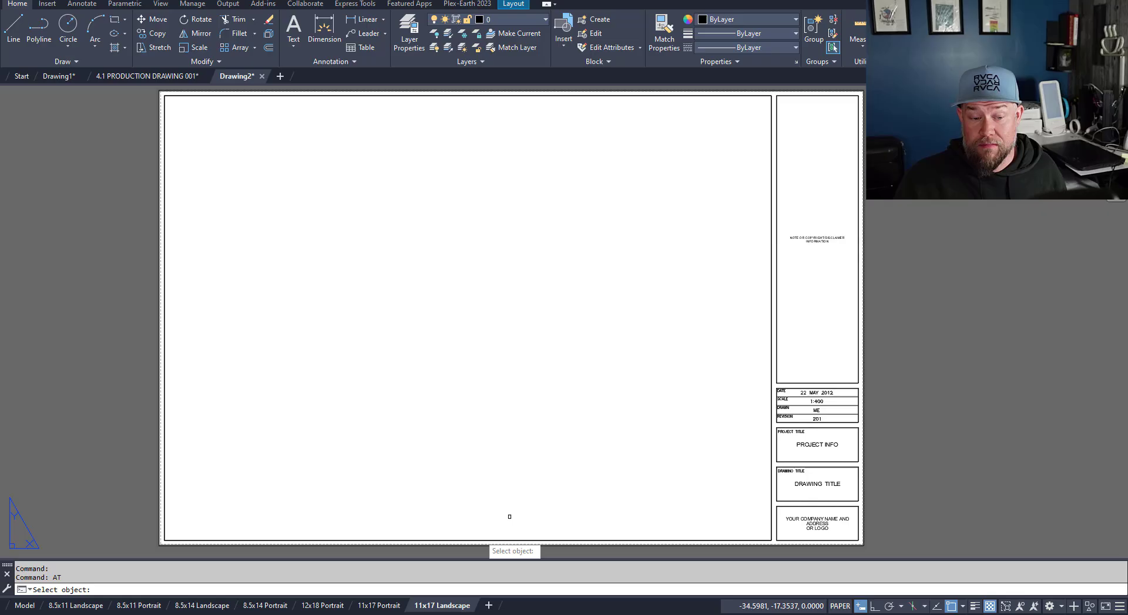
click(771, 381)
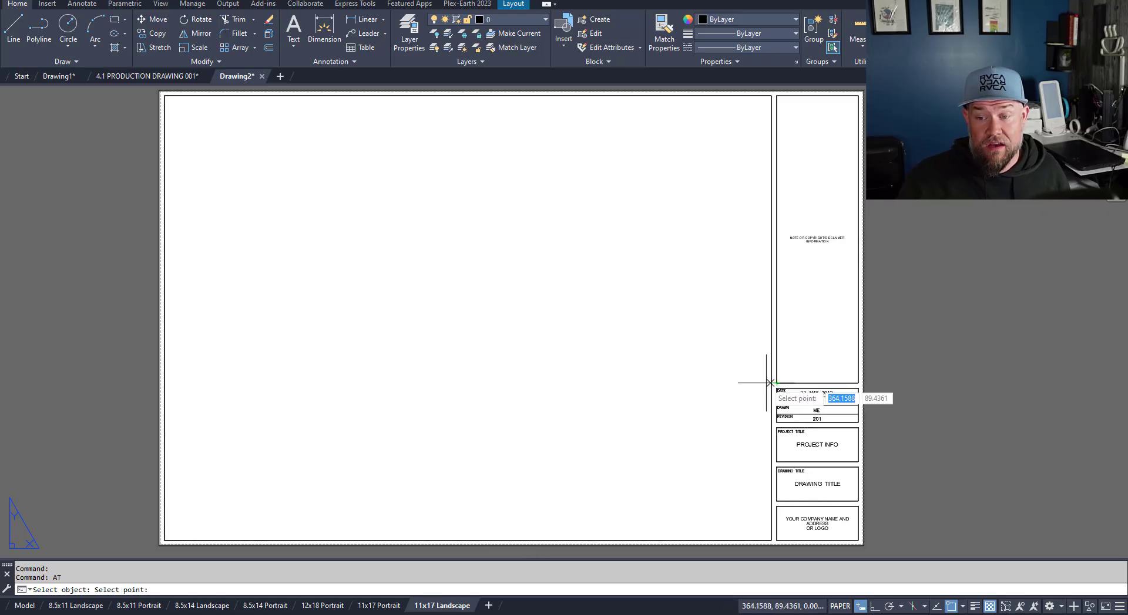
click(503, 338)
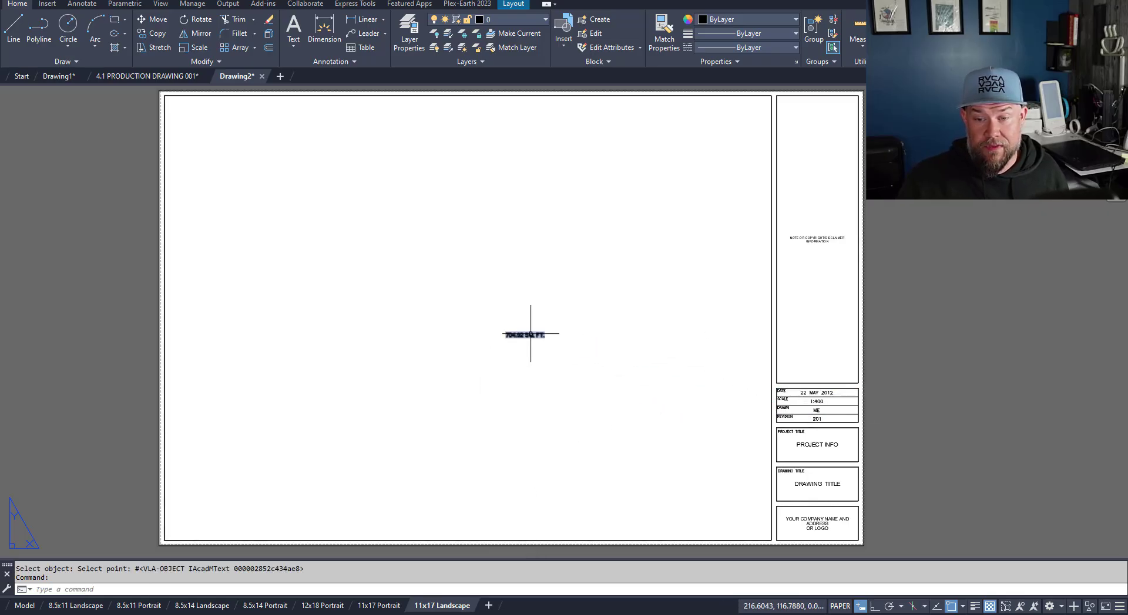
scroll(530, 335, up, 4)
scroll(485, 362, down, 4)
key(Escape)
key(Escape)
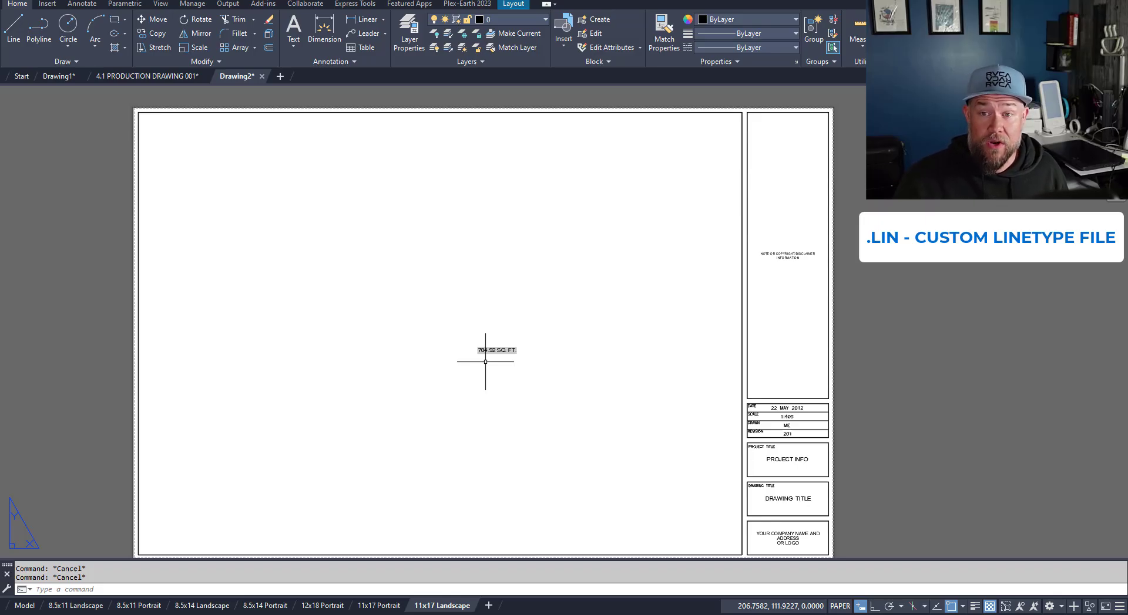
Open the Linetype Manager and choose acad.lin from the Support folder as the linetype file to load from.
click(752, 49)
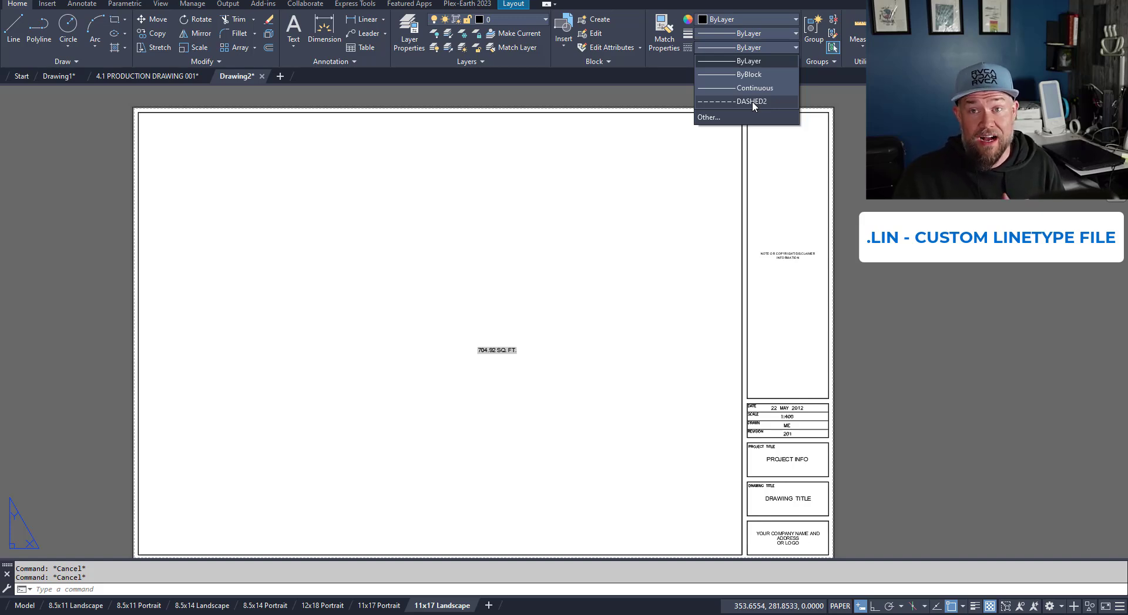
key(Escape)
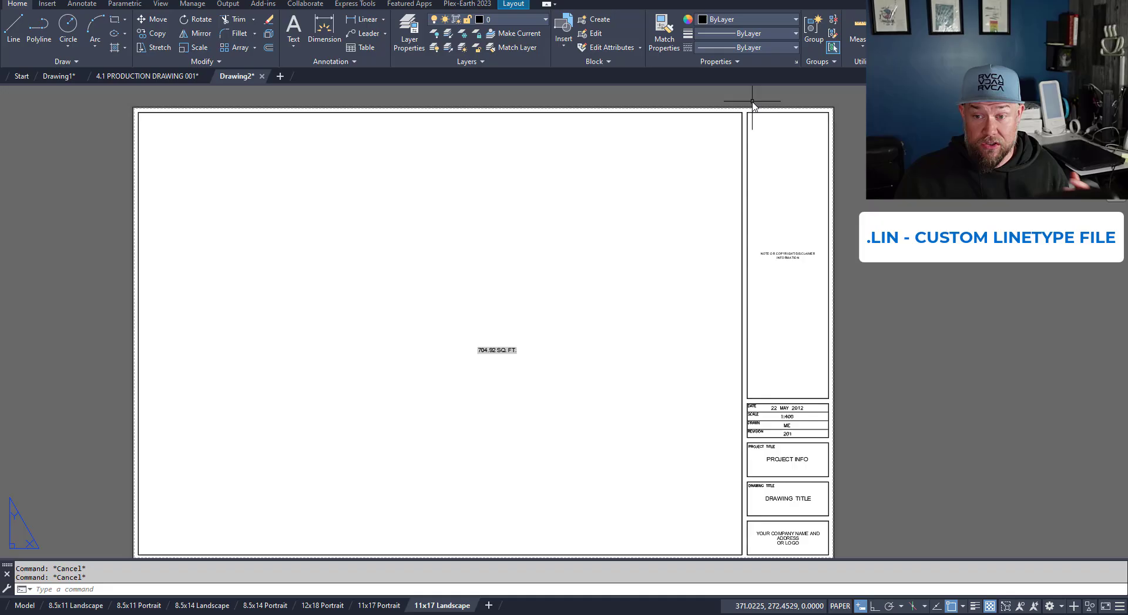
text(LINETYPE)
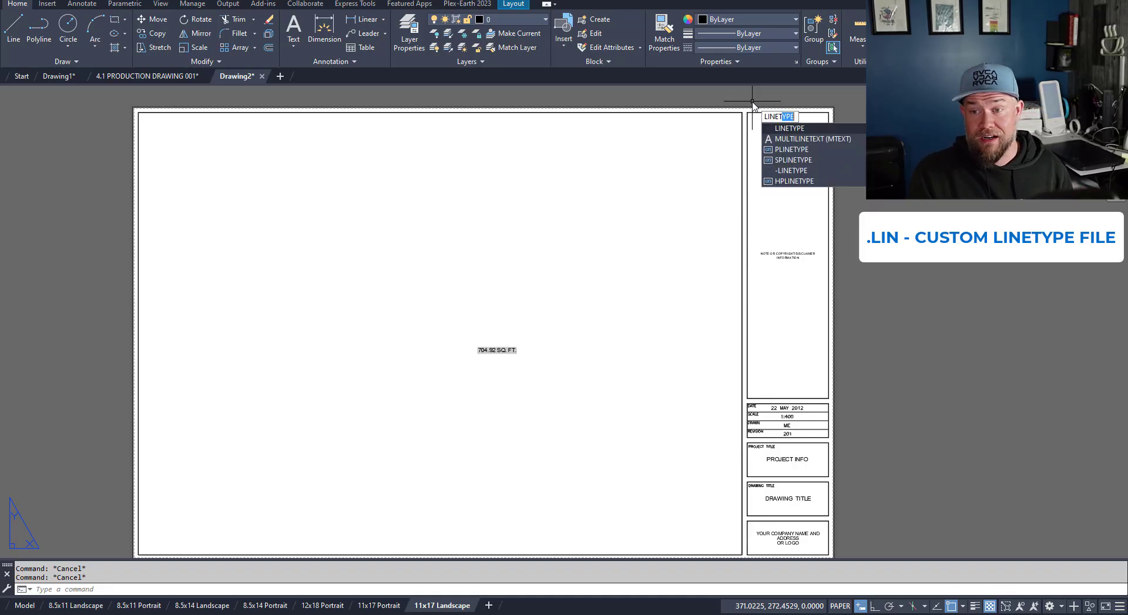
key(Return)
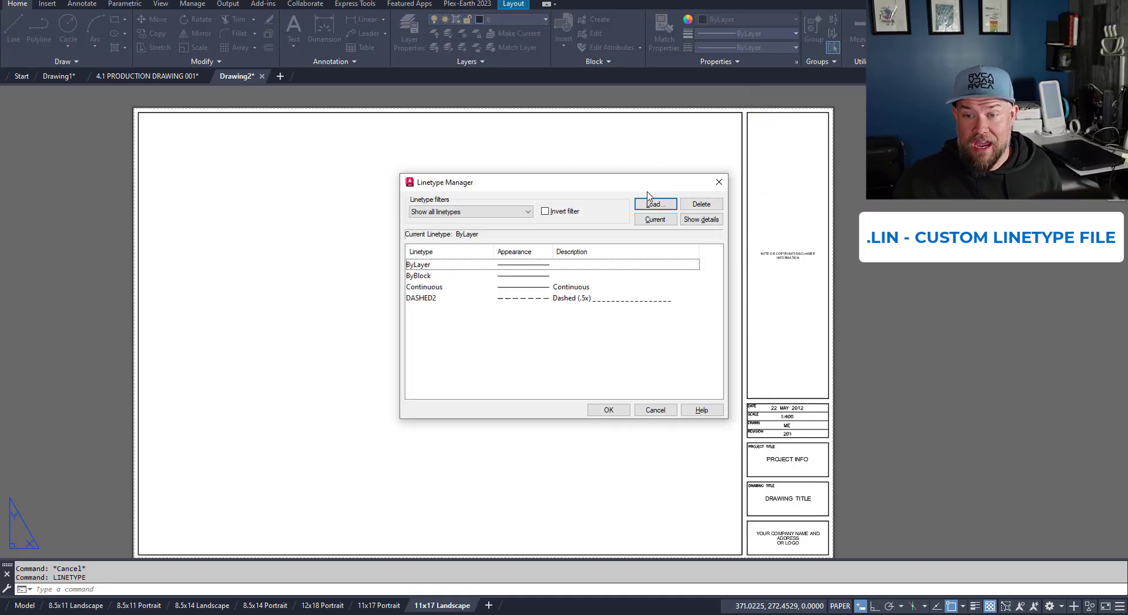
click(654, 205)
click(466, 233)
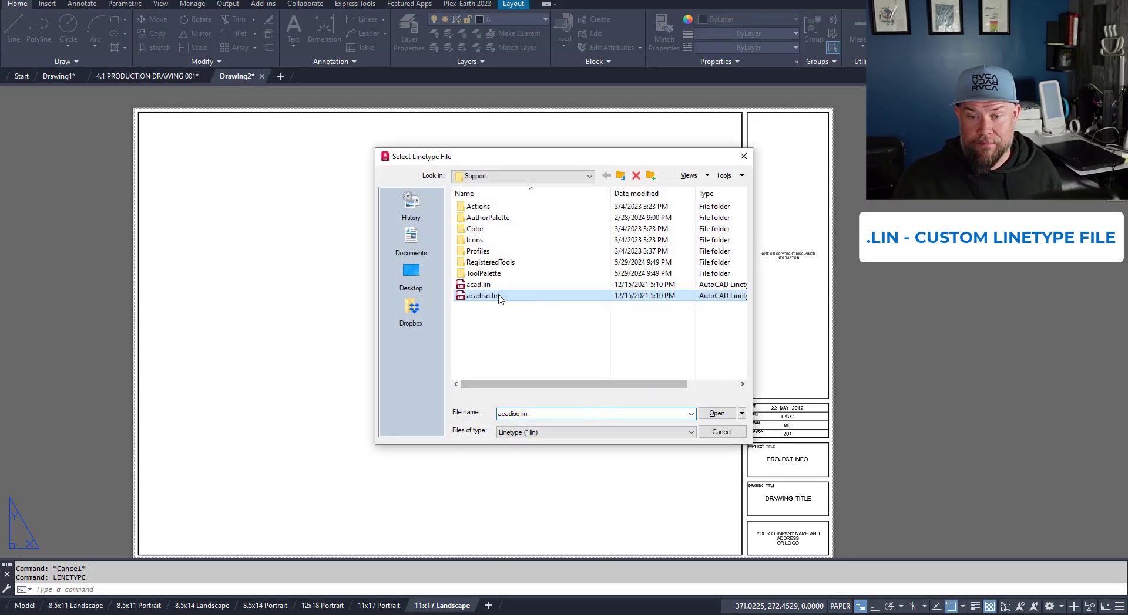
click(497, 286)
click(495, 295)
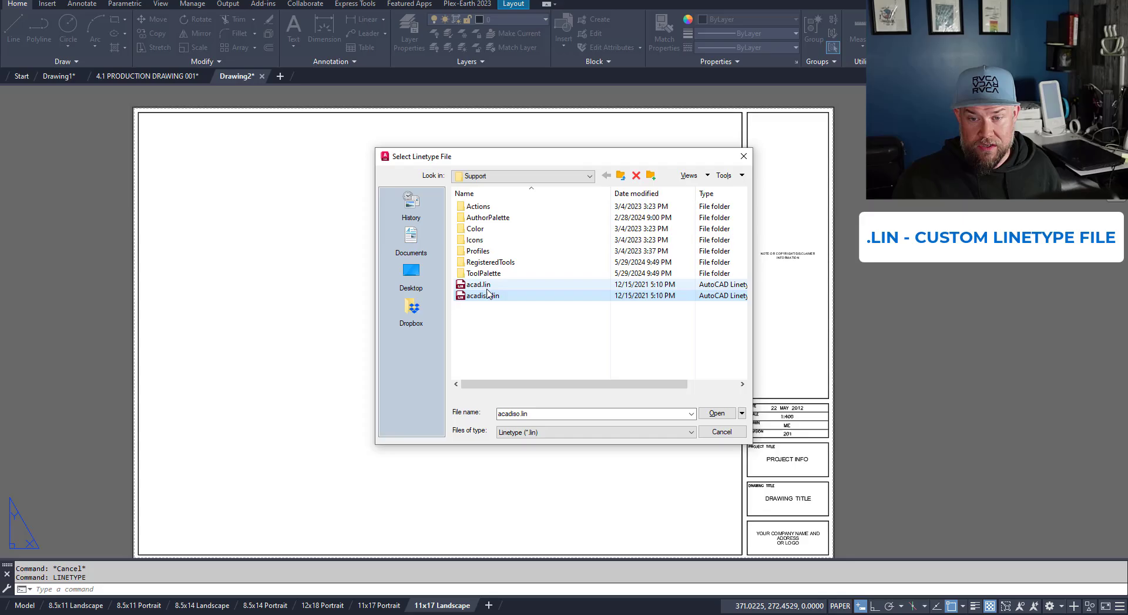
click(487, 287)
double_click(486, 287)
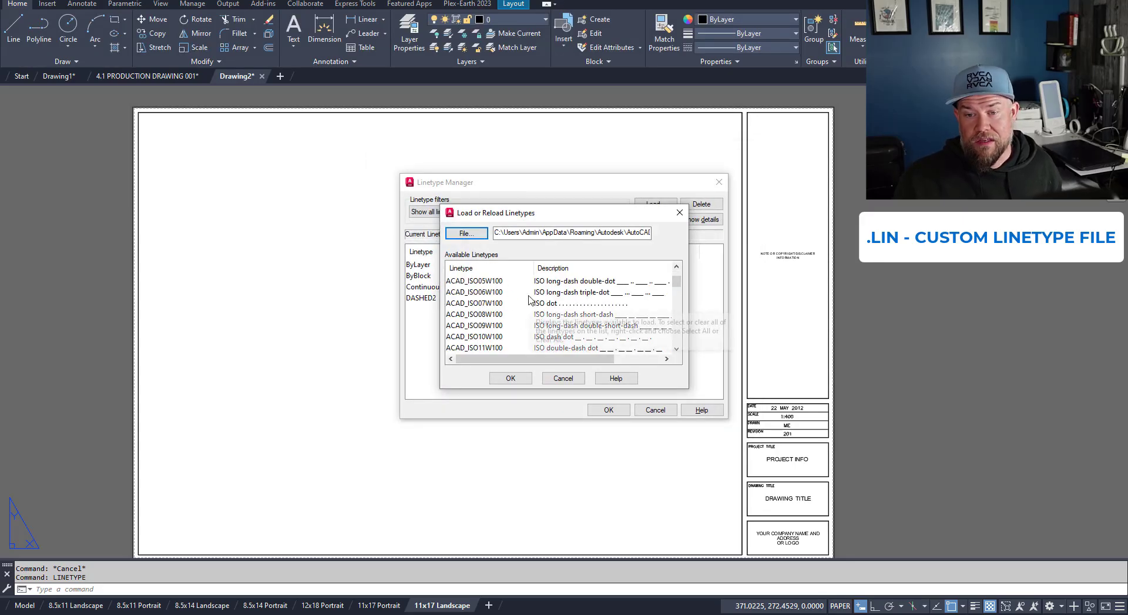
Load the range of linetypes ending at DASHED plus DASHEDX2, DIVIDE and DIVIDEX2, and accept the Linetype Manager.
click(485, 294)
scroll(475, 311, down, 2)
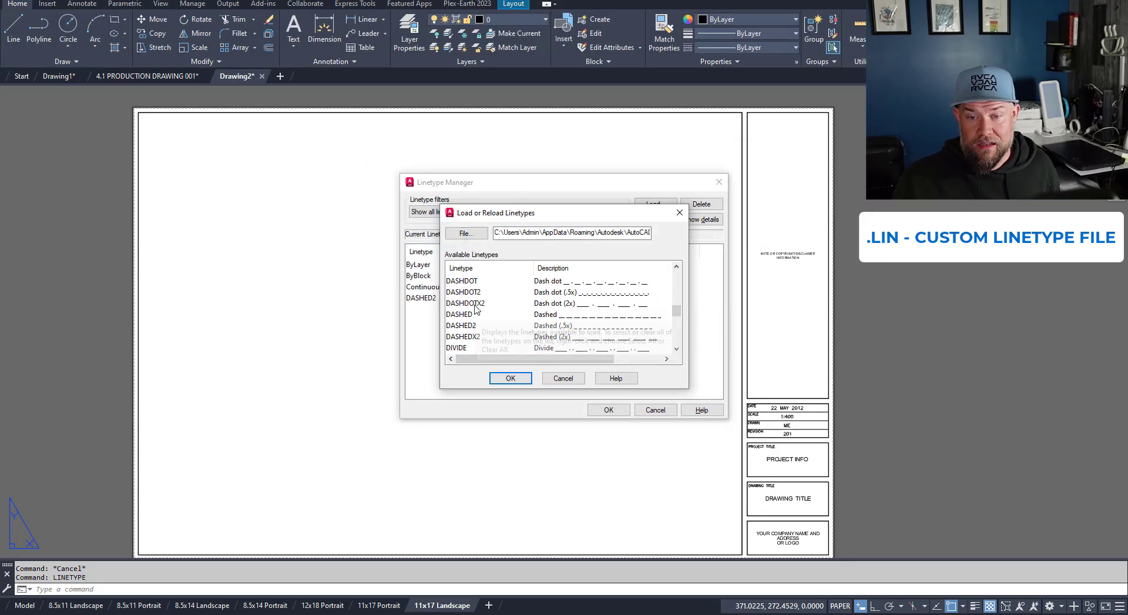
shift+click(474, 316)
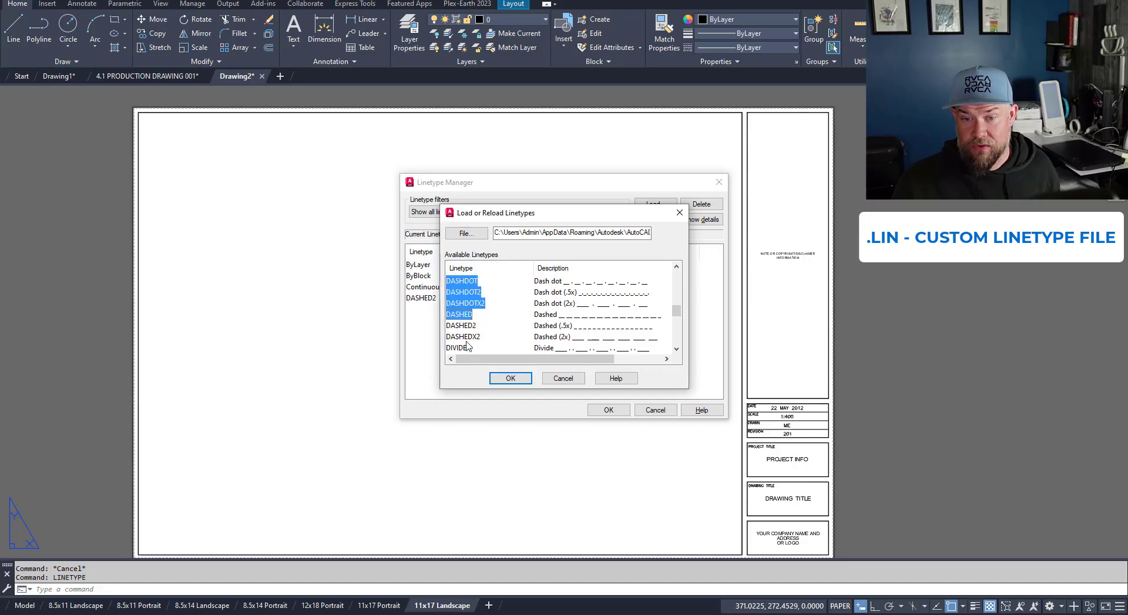
ctrl+click(467, 338)
ctrl+click(464, 349)
scroll(485, 330, down, 1)
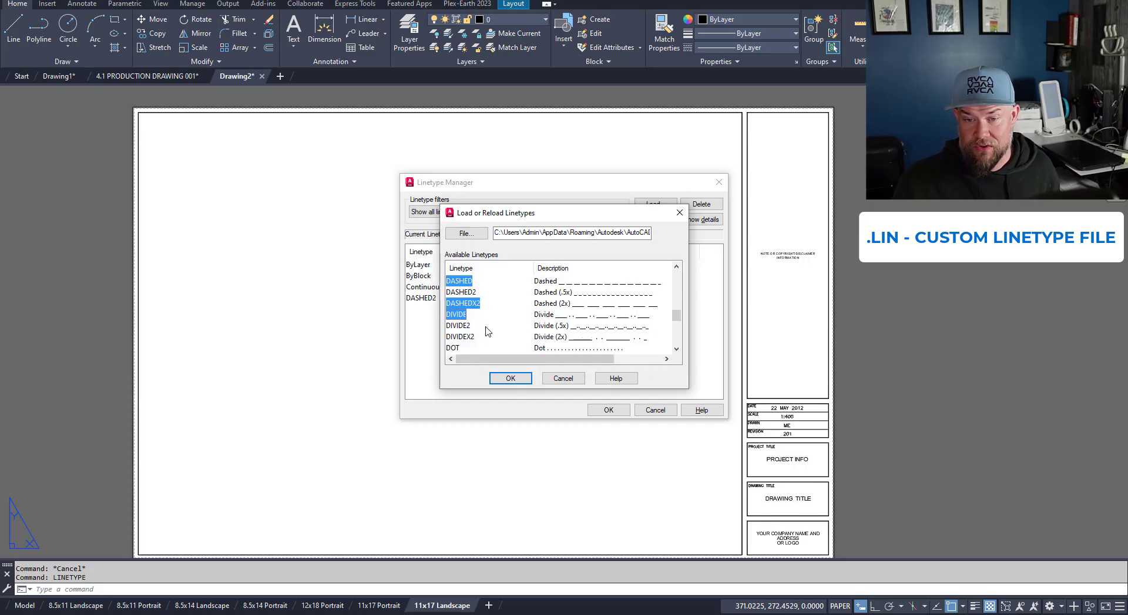
ctrl+click(470, 337)
click(510, 379)
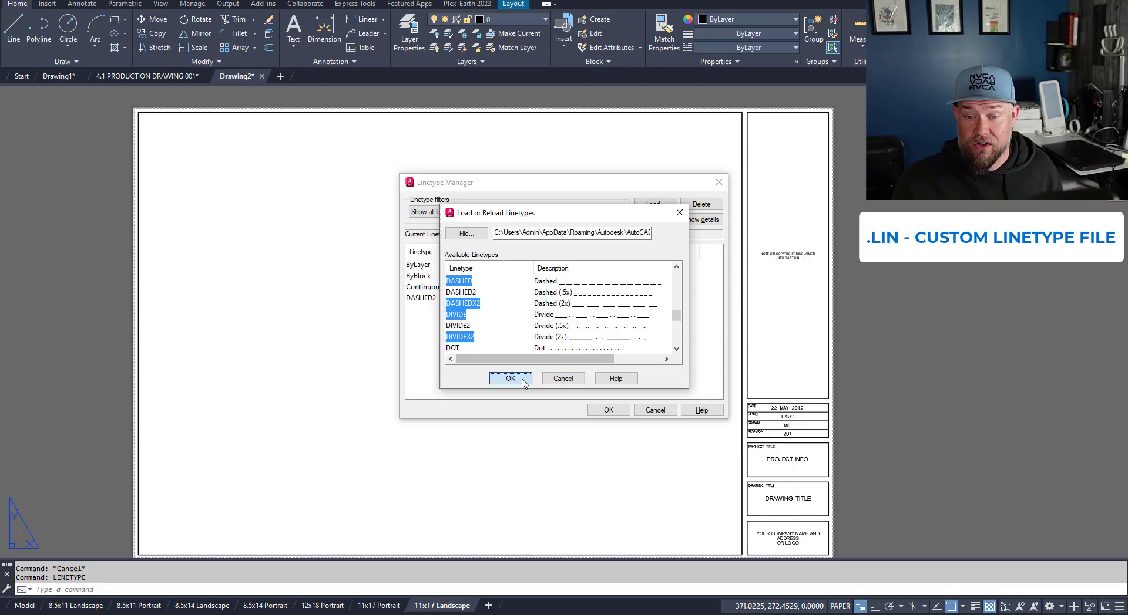
scroll(510, 361, down, 2)
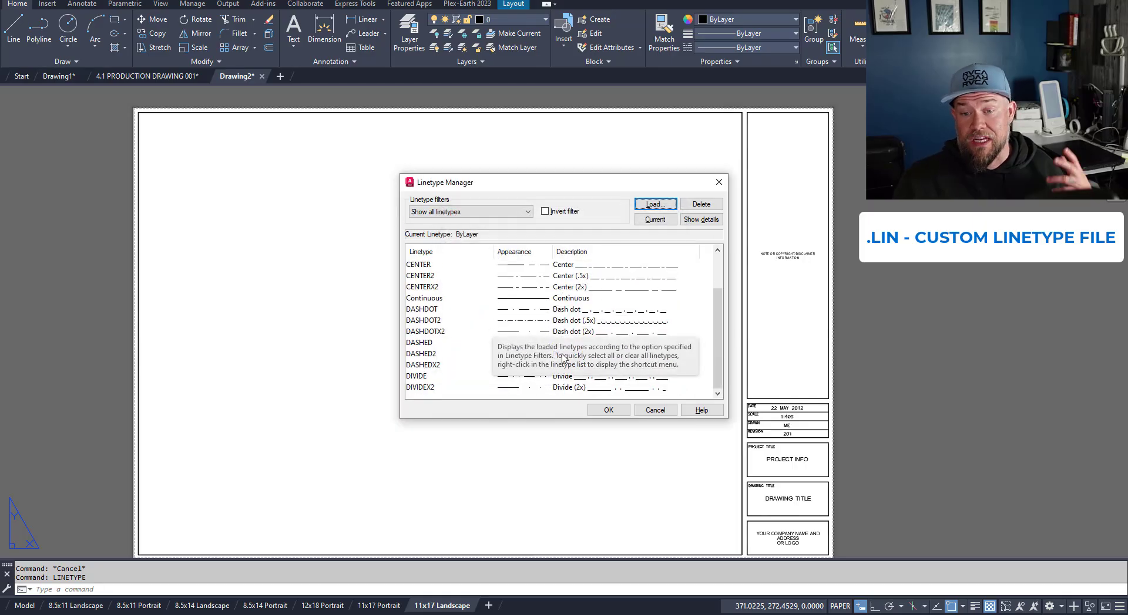
click(608, 410)
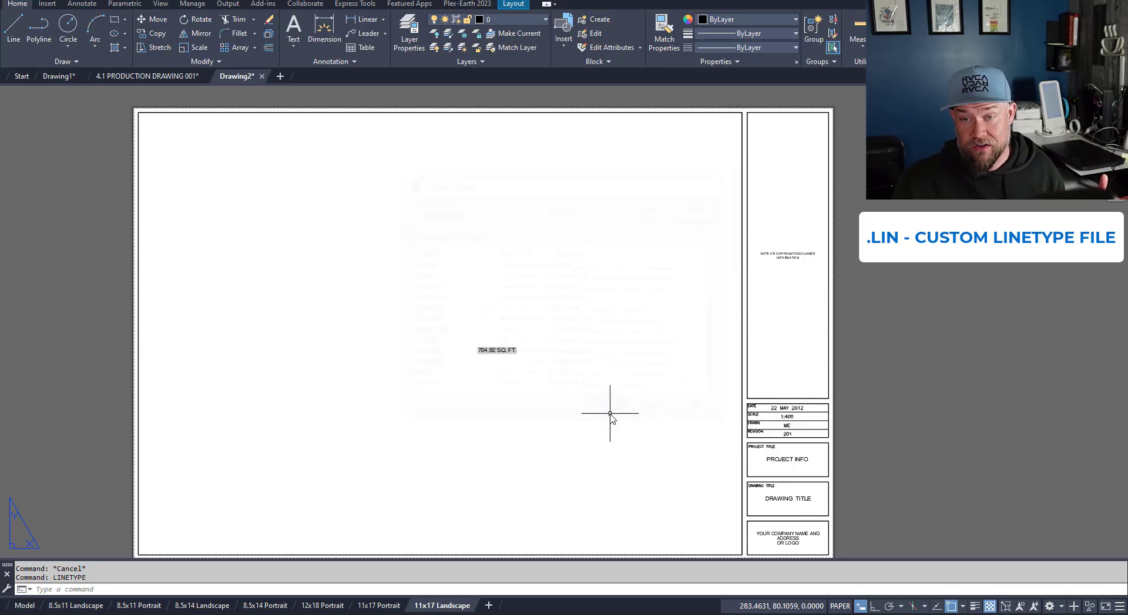
Examine which linetypes are available for the current object linetype.
click(741, 49)
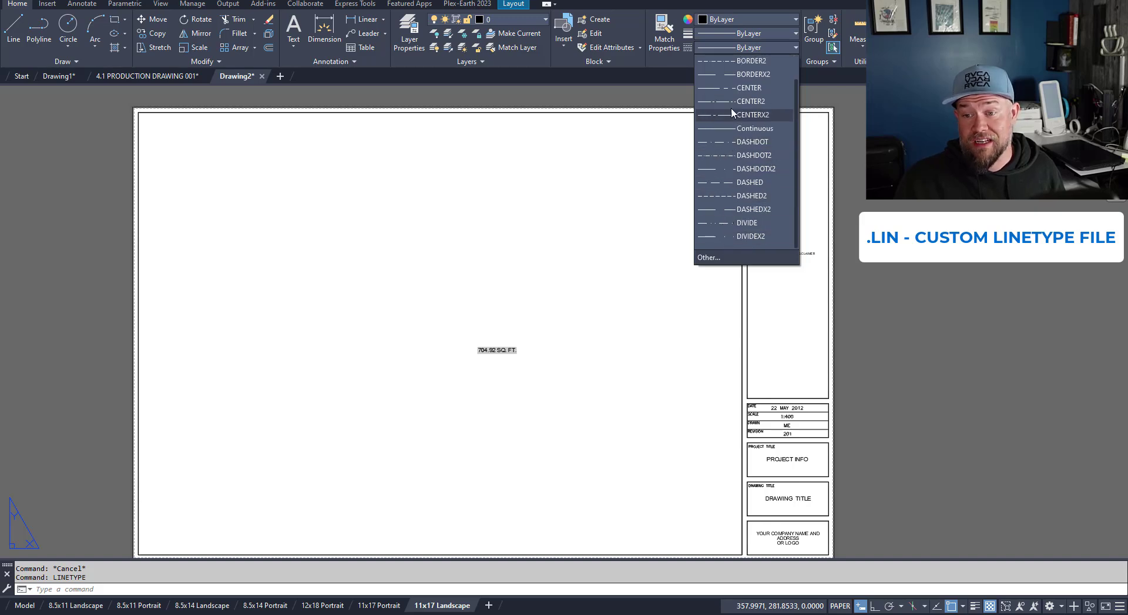
key(Escape)
key(Escape)
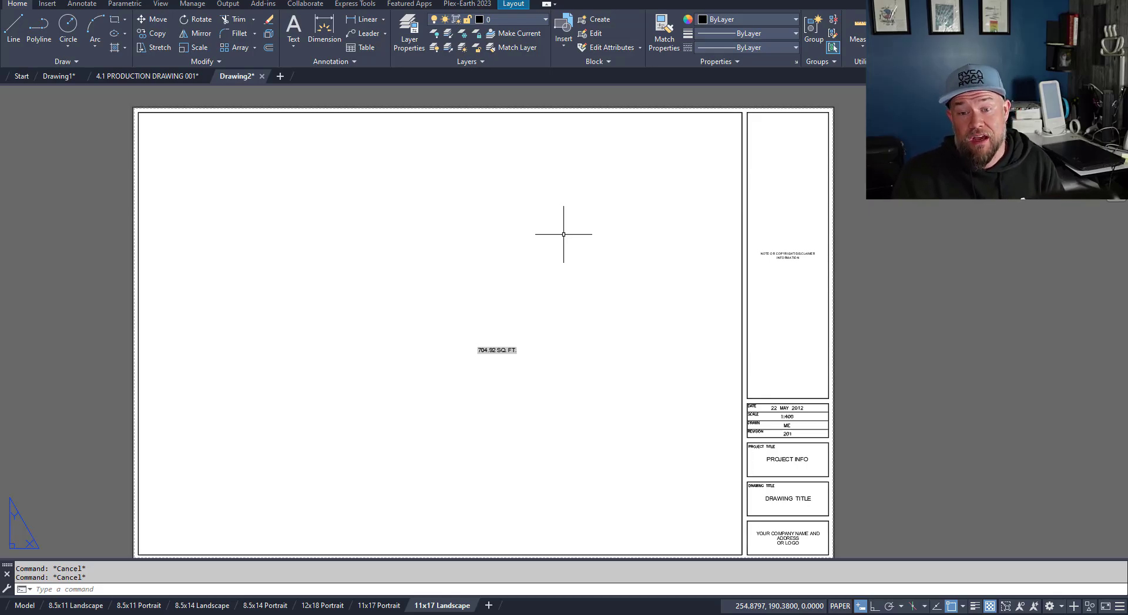
Open the plot settings and examine the available PC3 printer and plotter configurations, leaving without plotting.
text(plot)
key(Return)
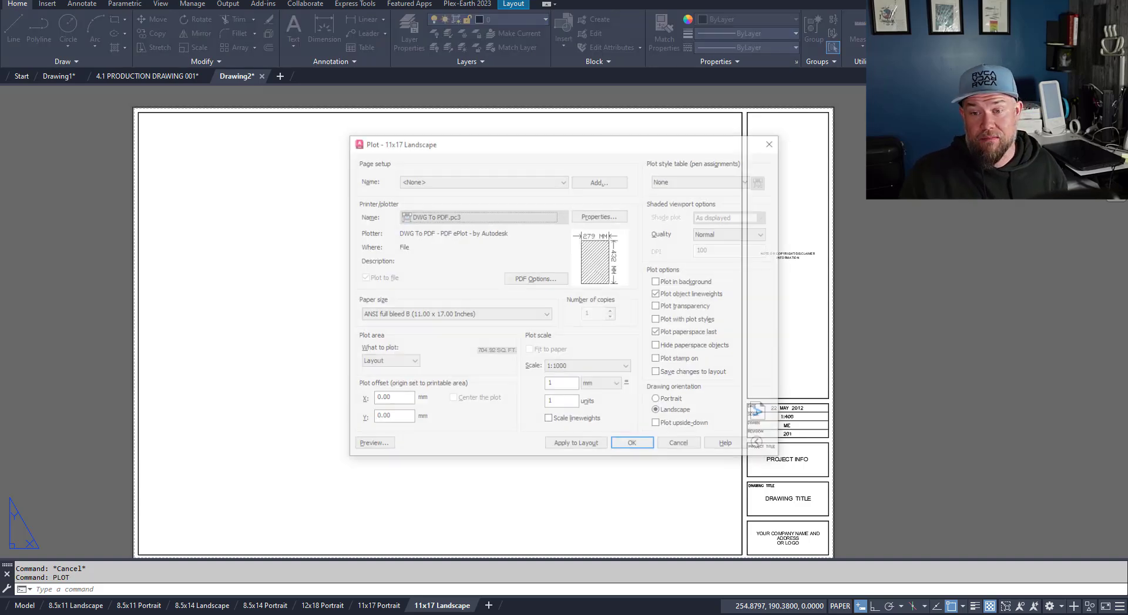
click(520, 218)
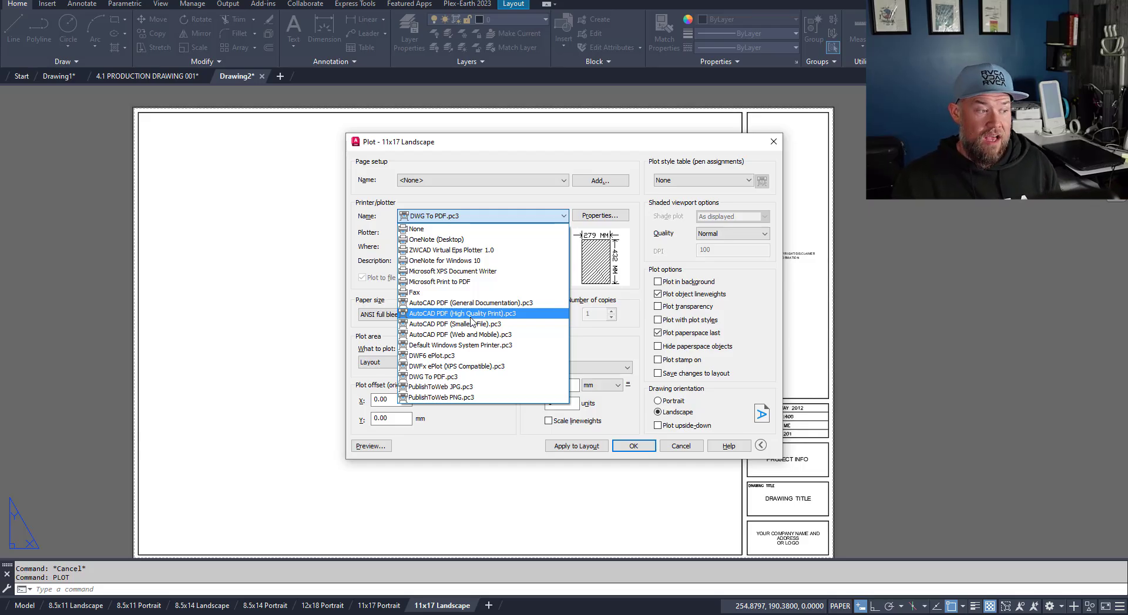
key(Escape)
key(Escape)
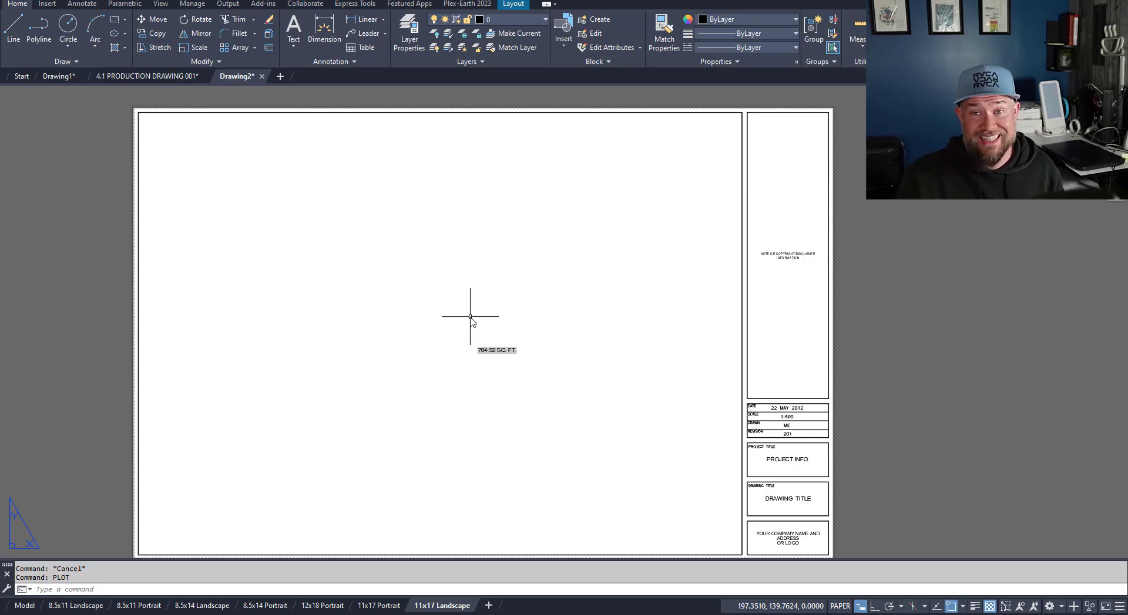